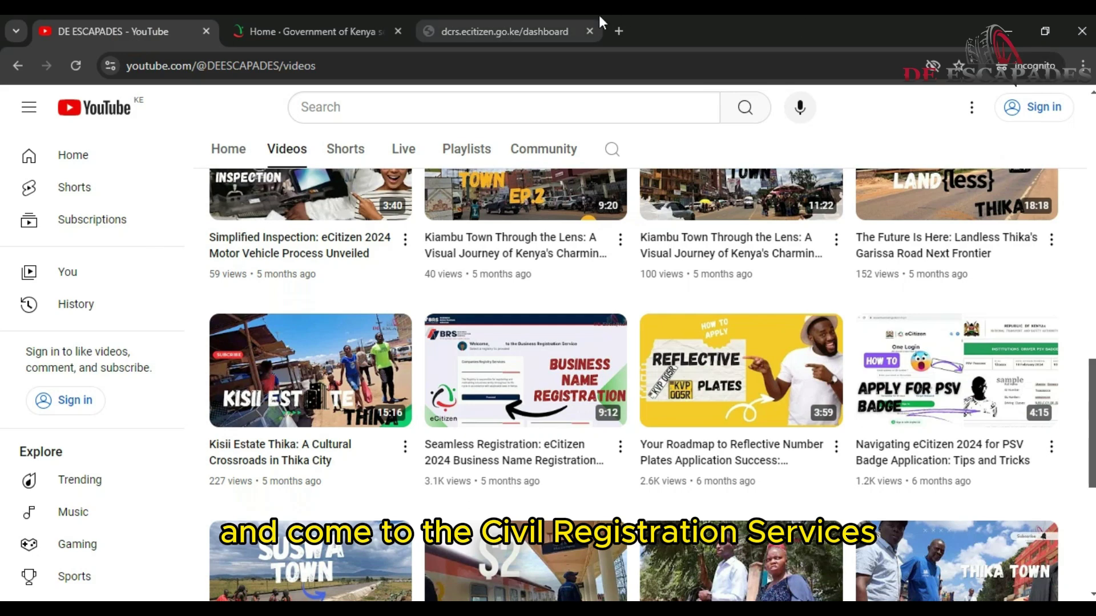
- Open the Civil Registration Services dashboard and examine which birth and death certificate services it offers countrywide and for Nairobi County
click(316, 18)
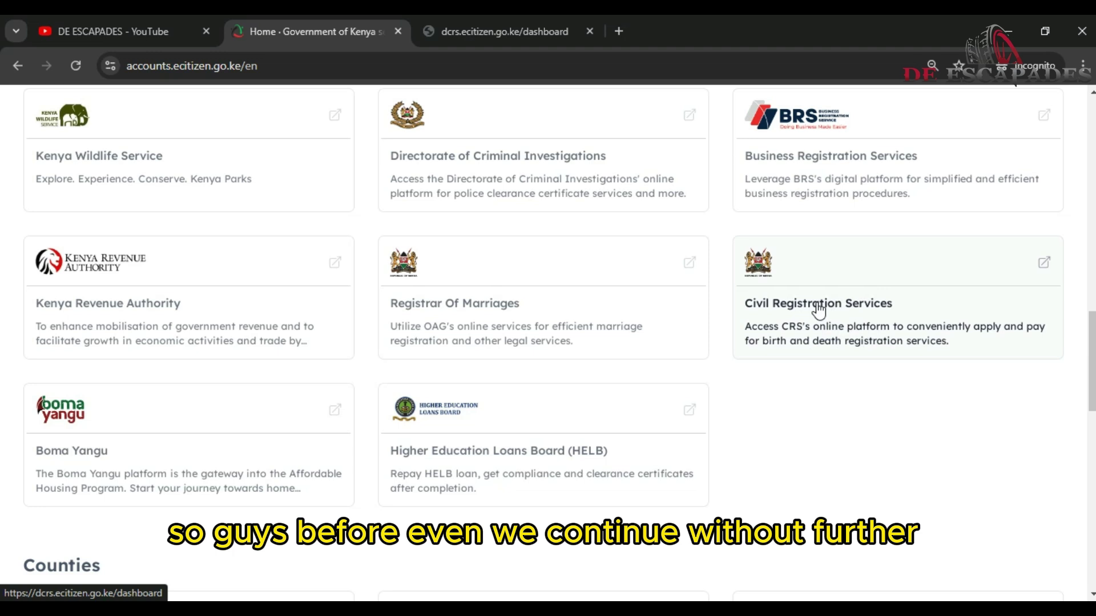
click(441, 15)
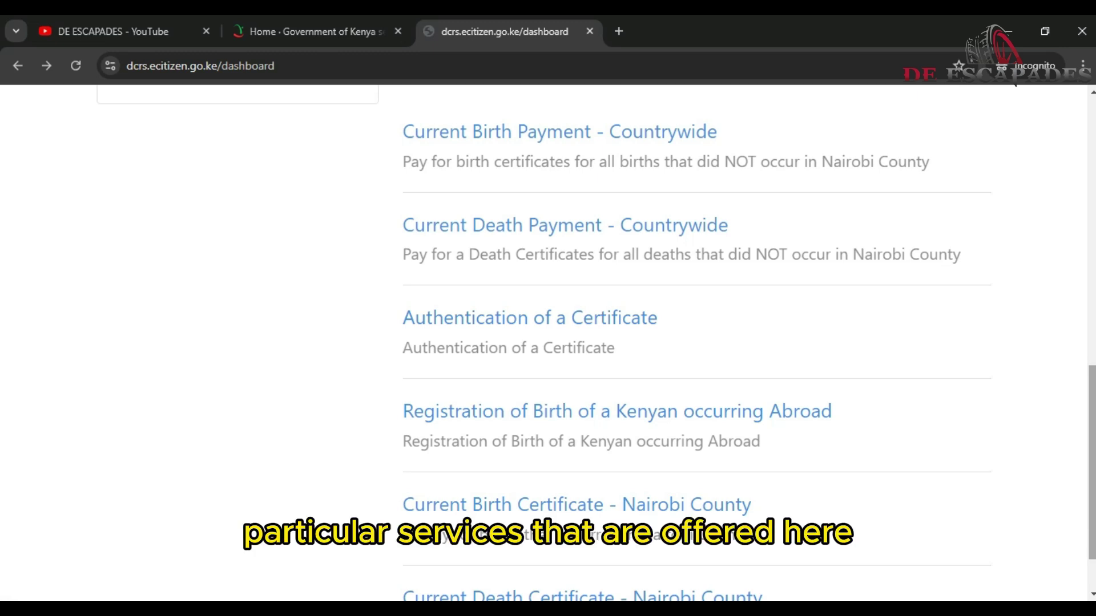
scroll(593, 342, down, 1)
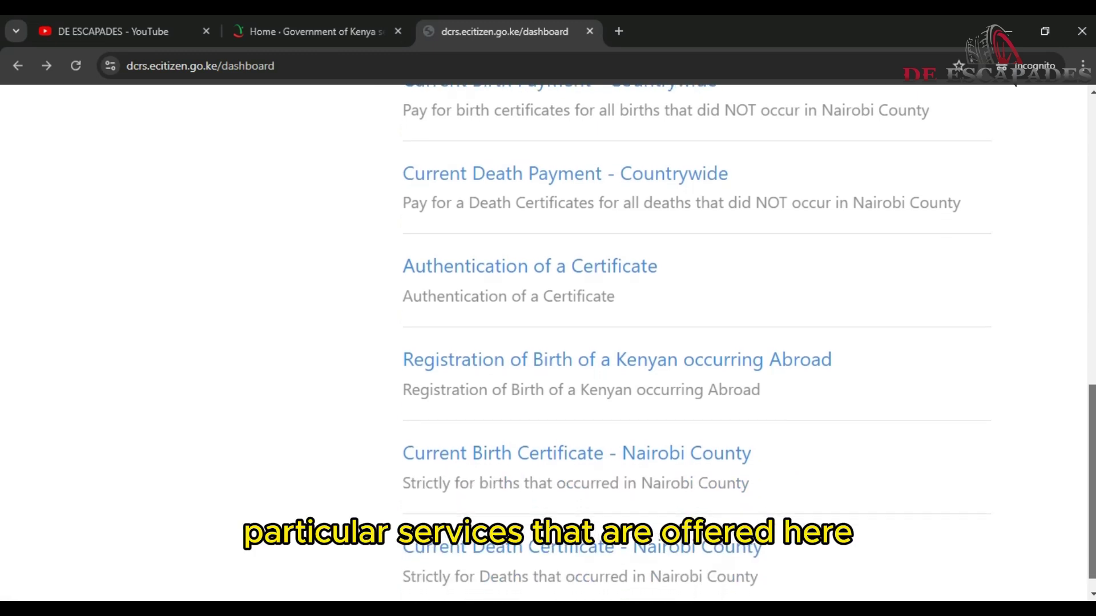
scroll(593, 343, down, 1)
scroll(593, 342, up, 2)
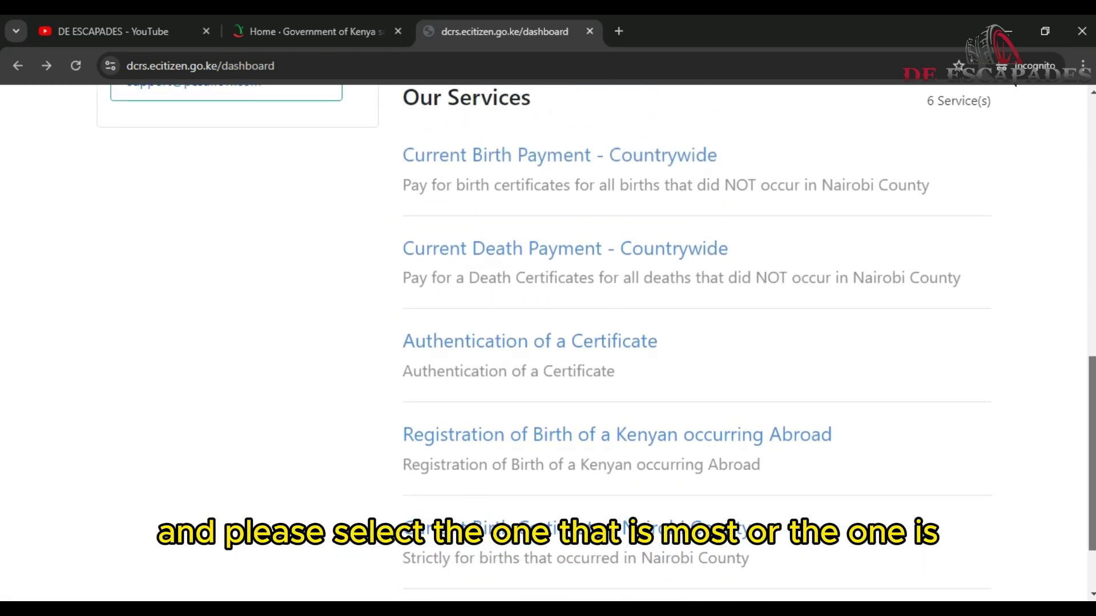
scroll(594, 342, down, 1)
scroll(1015, 86, down, 1)
scroll(1015, 86, up, 2)
scroll(1015, 86, down, 1)
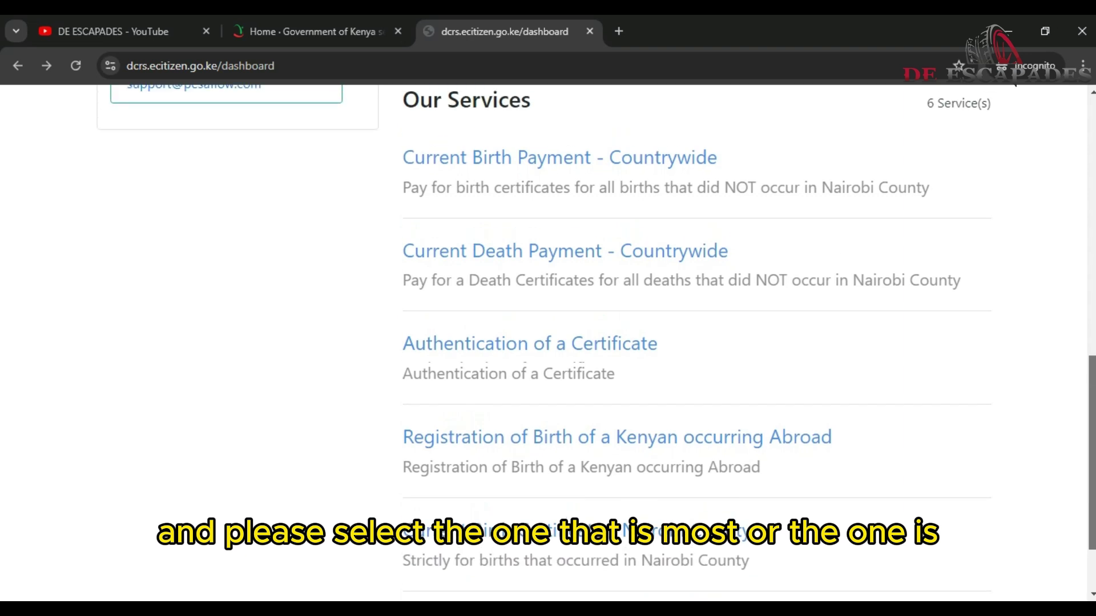
scroll(1015, 86, down, 3)
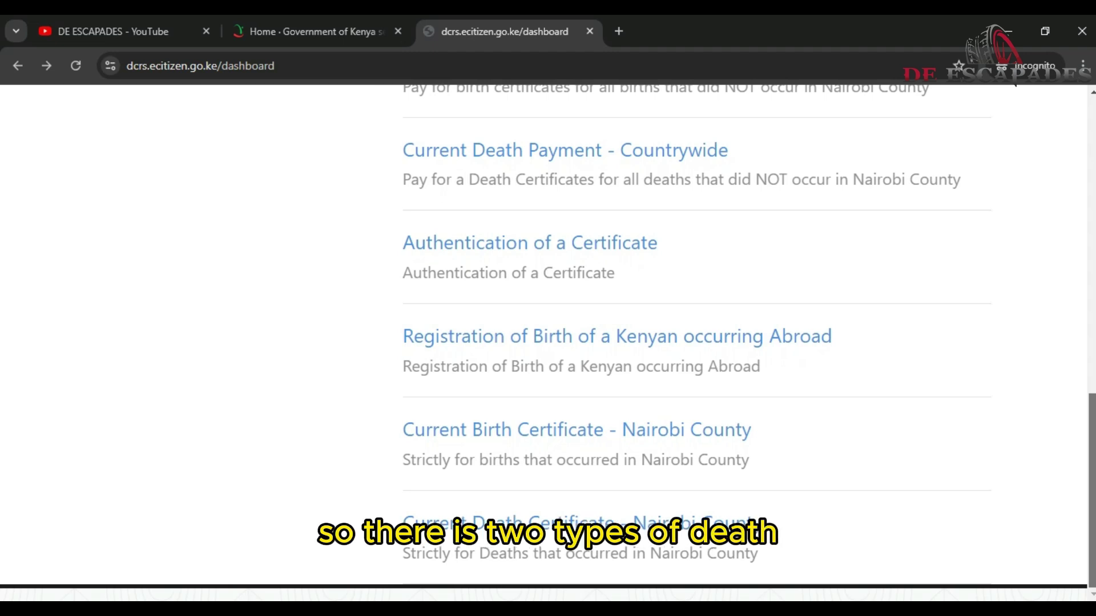
scroll(753, 323, up, 1)
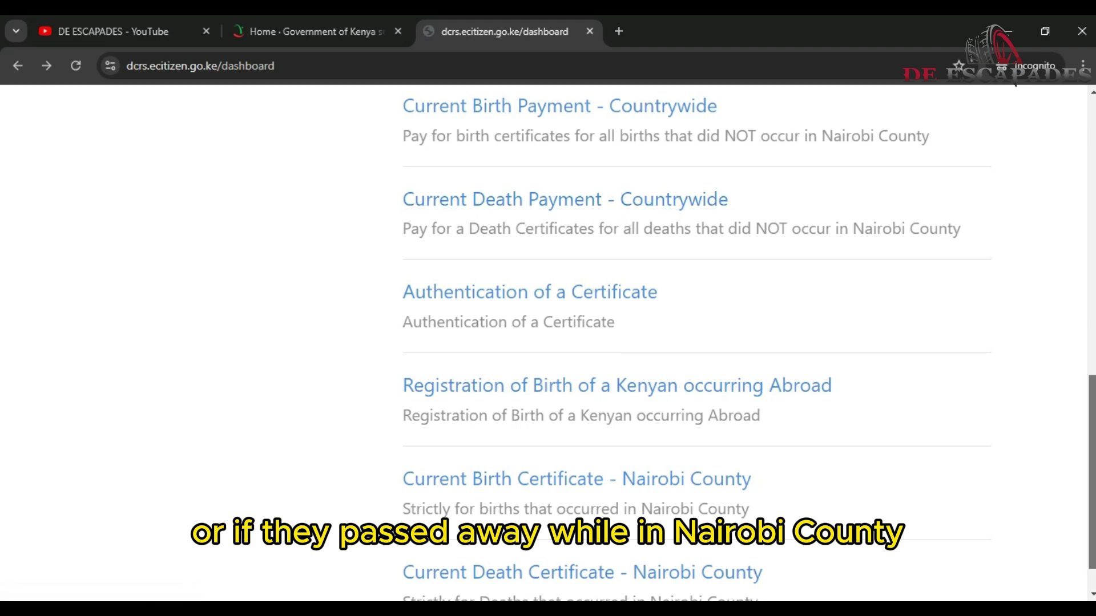
scroll(1073, 474, down, 1)
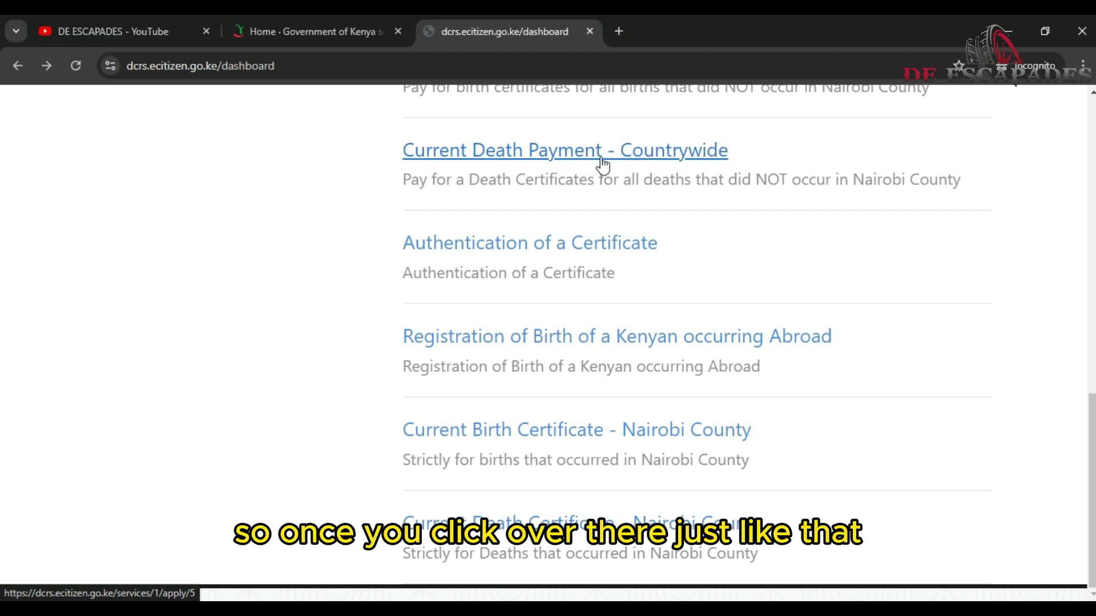
- Start the Current Death Payment - Countrywide application and continue past its instructions and fees to the applicant details
click(570, 162)
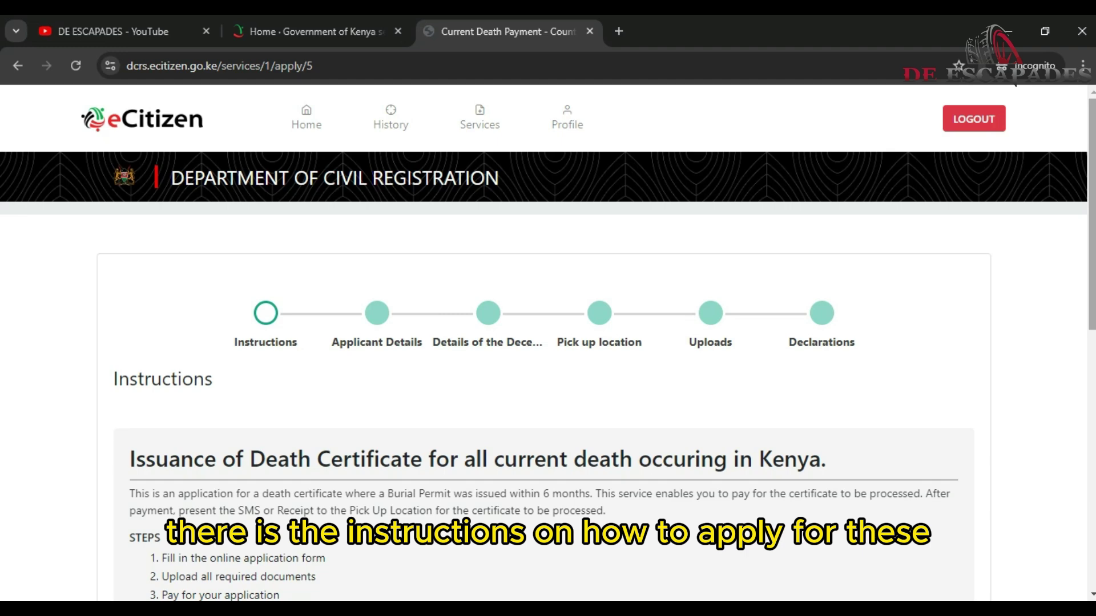
scroll(548, 343, down, 3)
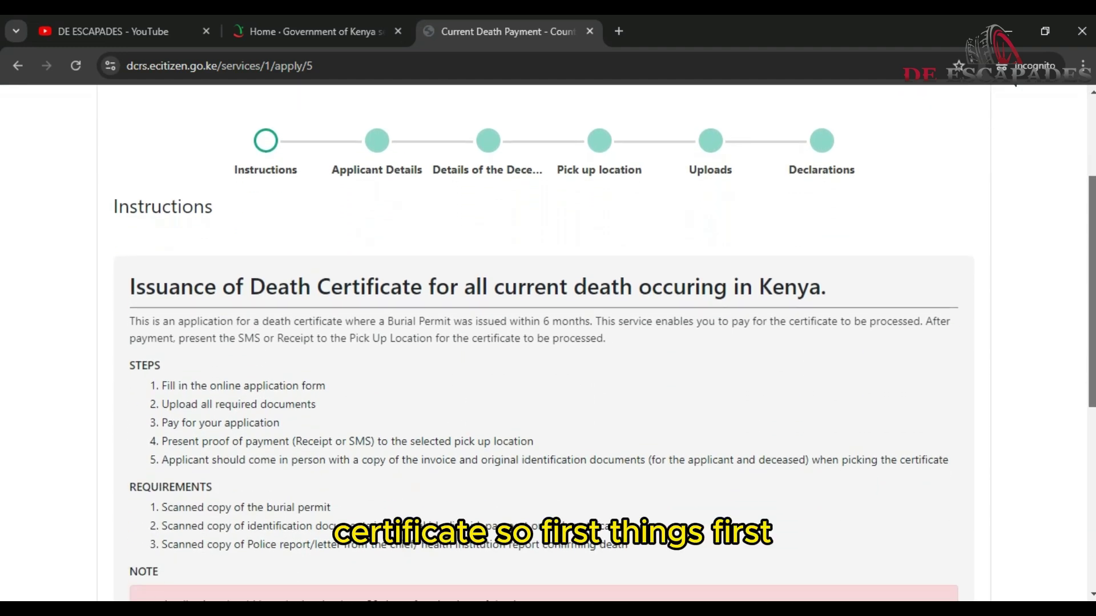
scroll(547, 342, down, 3)
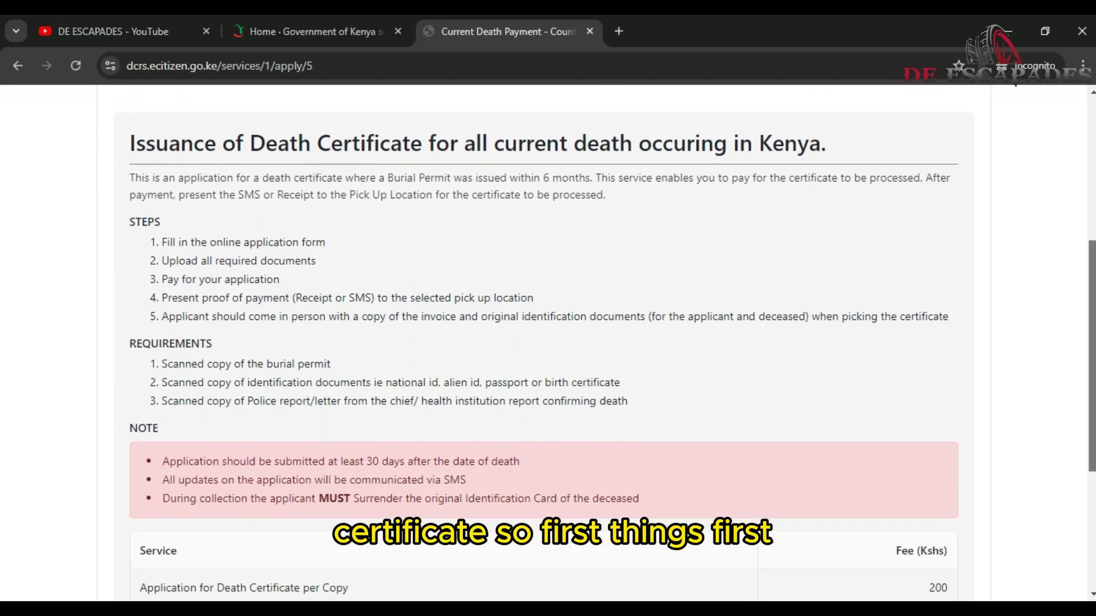
scroll(138, 154, down, 1)
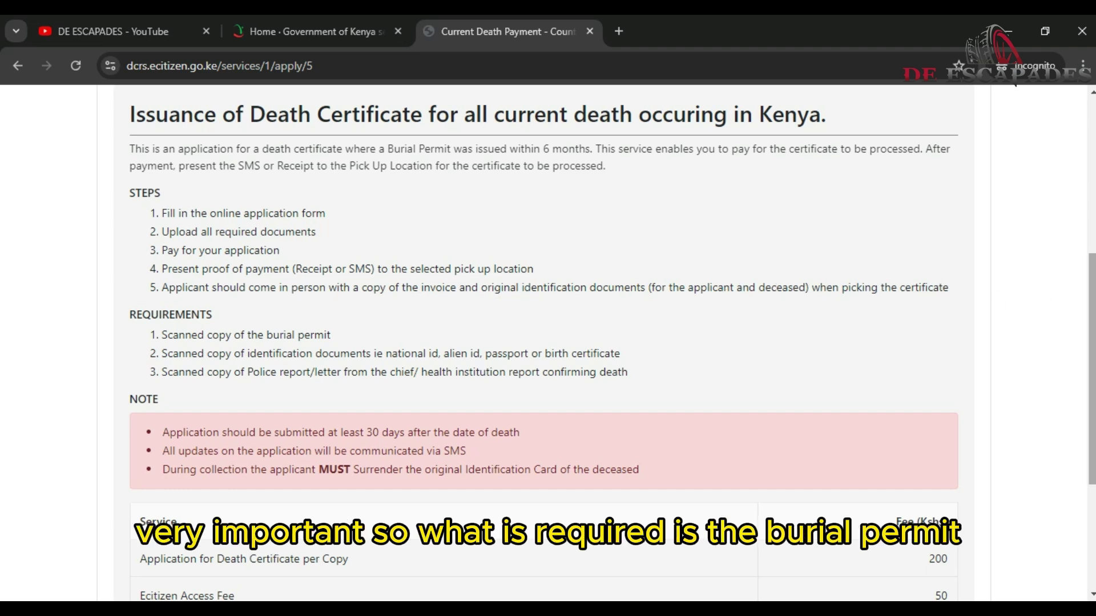
scroll(461, 291, down, 2)
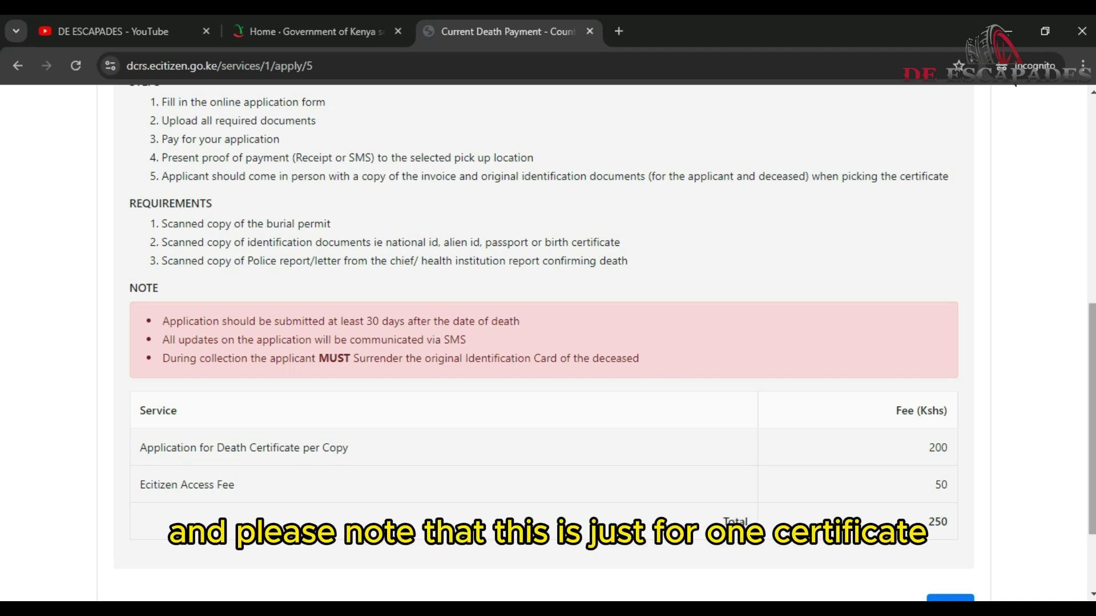
scroll(548, 342, down, 2)
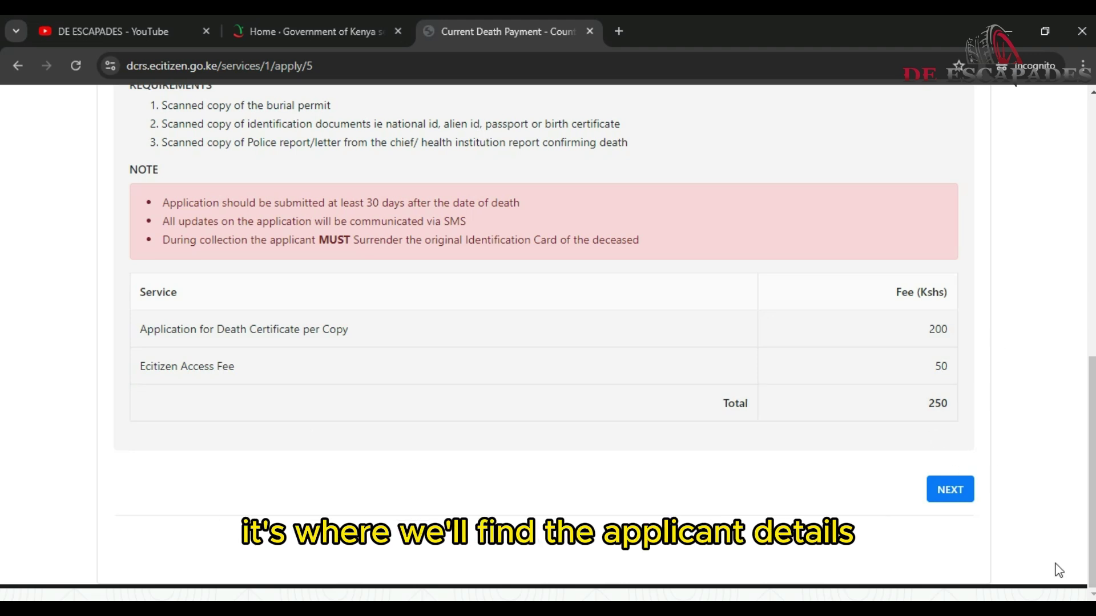
click(946, 494)
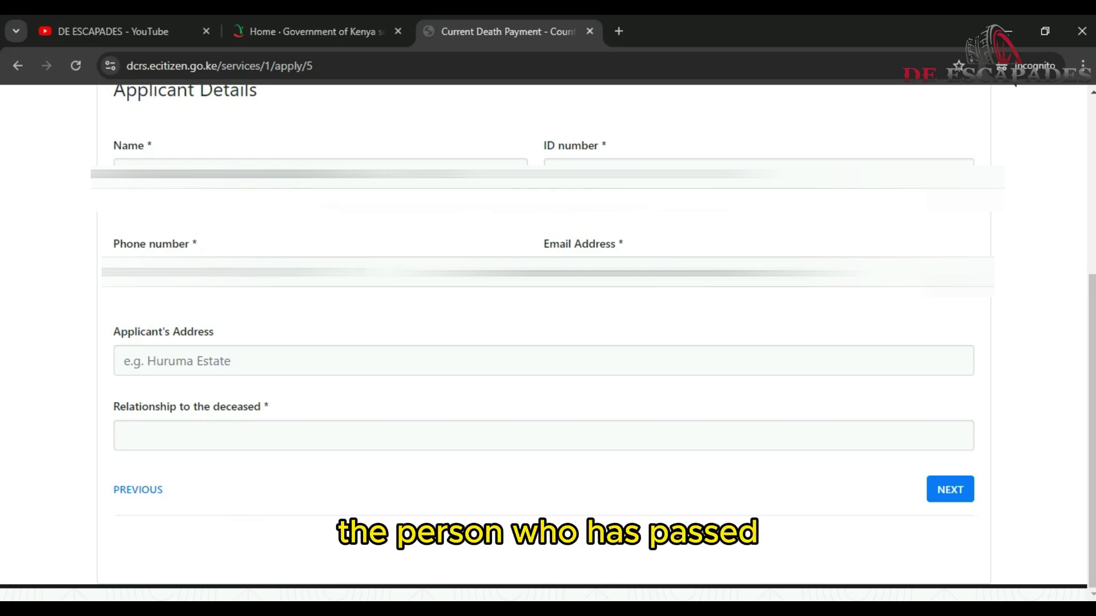
- Fill in the applicant's address in the applicant details
click(266, 368)
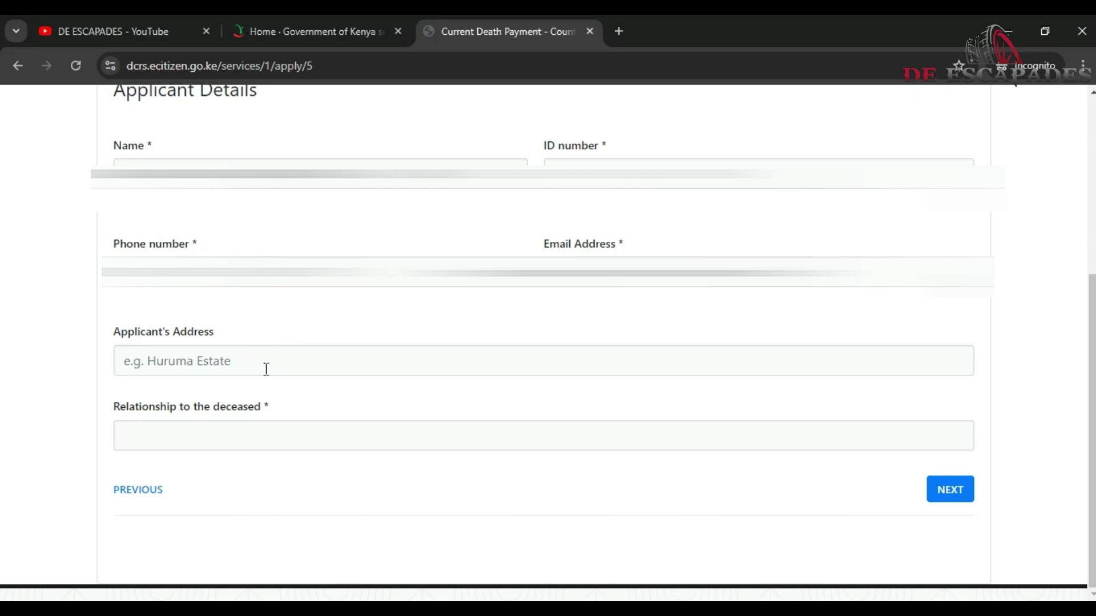
text(R)
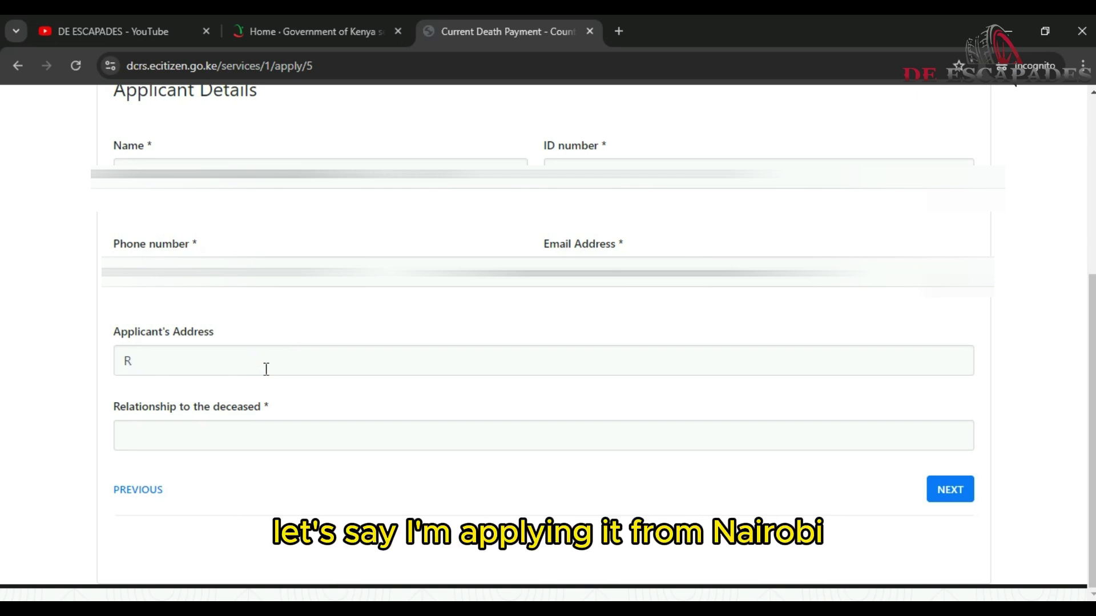
key(BackSpace)
text(NA)
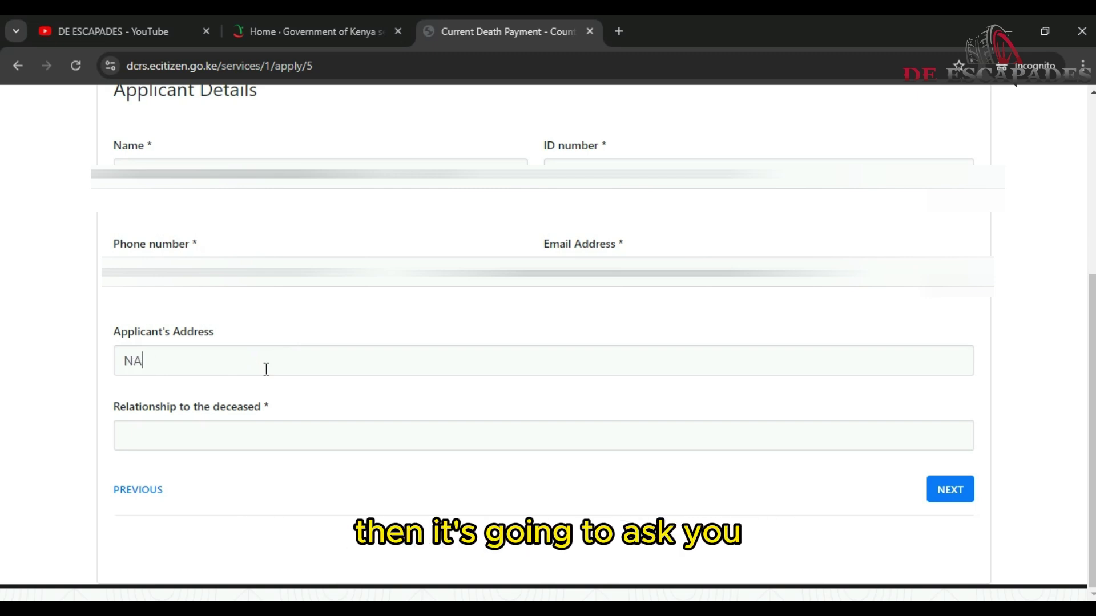
text(IROB)
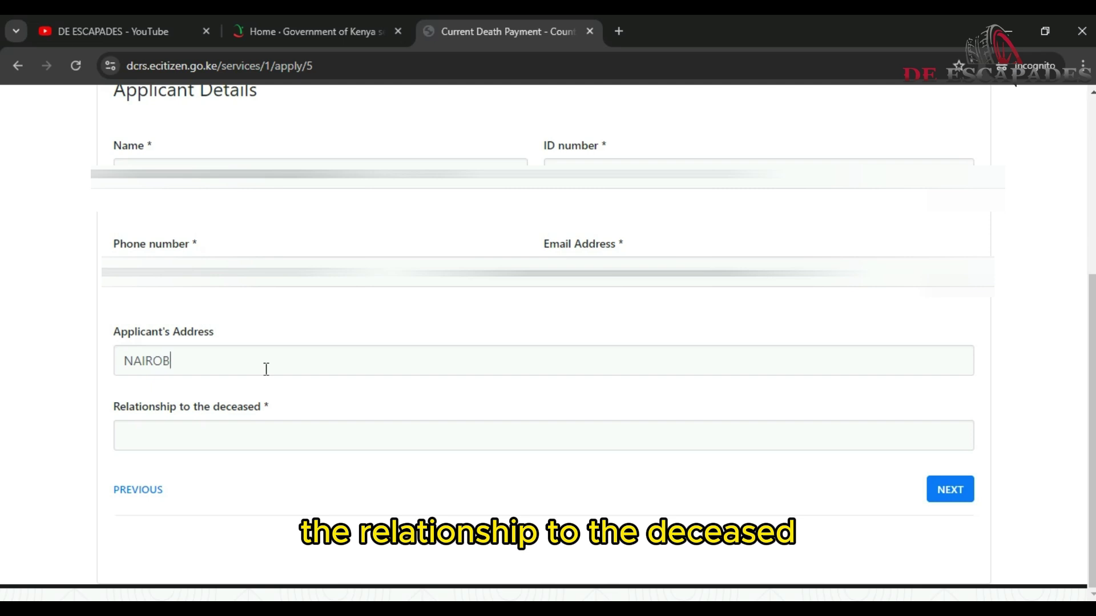
text(I)
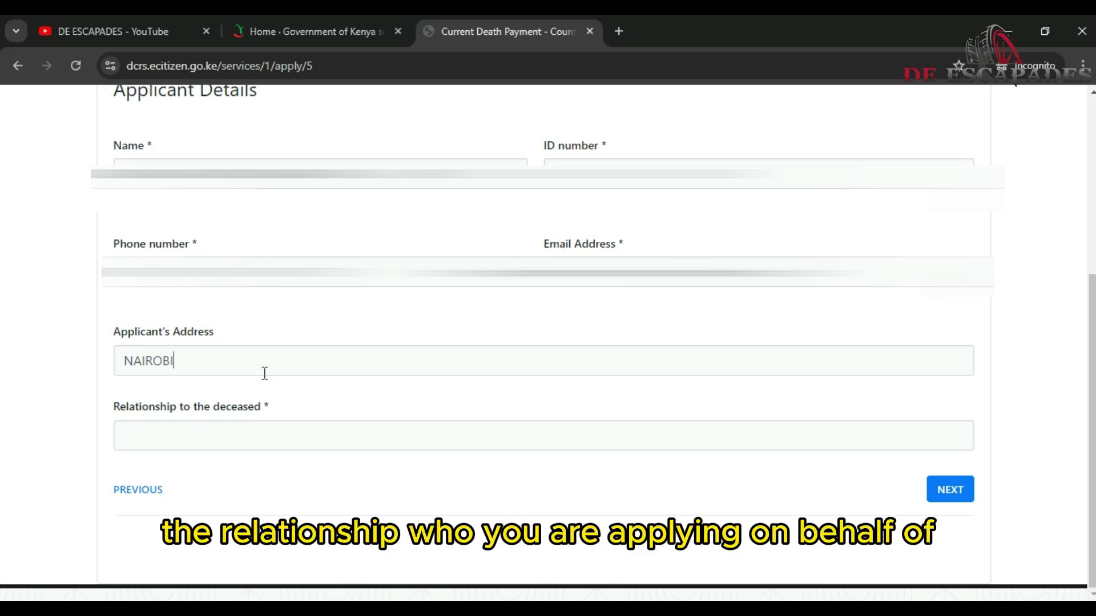
- Enter GRANDFATHER as the relationship to the deceased and proceed to the details of the deceased
click(253, 435)
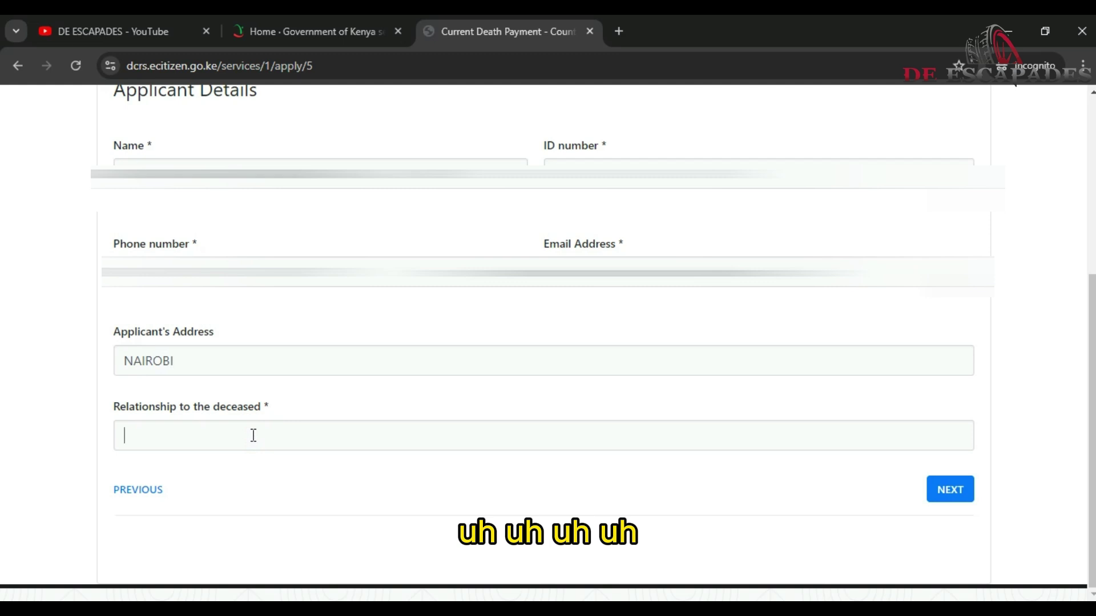
text(A)
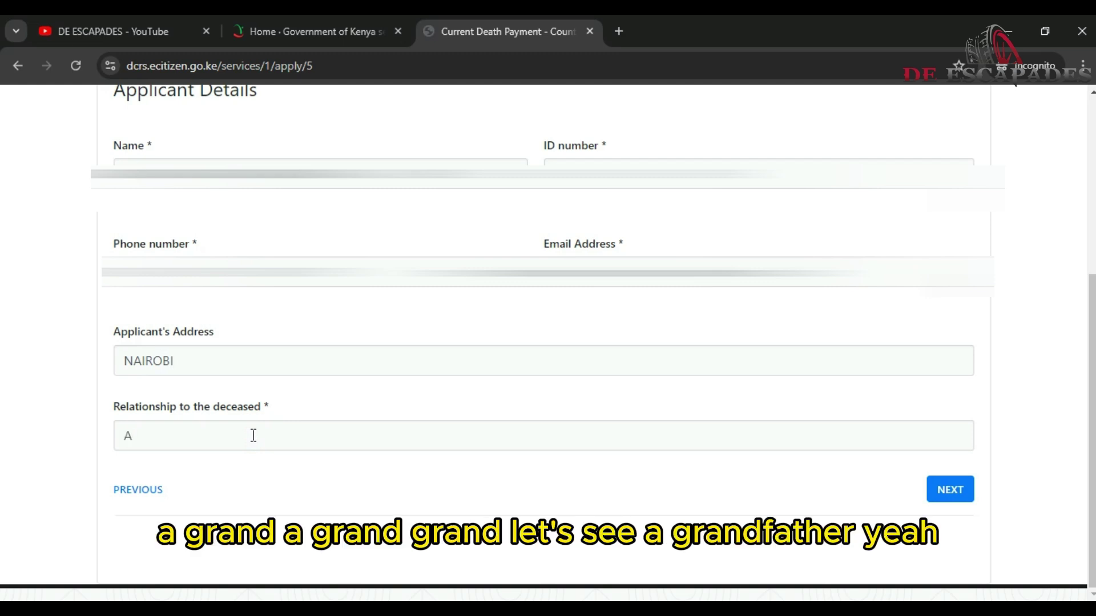
text(U)
key(BackSpace)
key(BackSpace)
text(GRA)
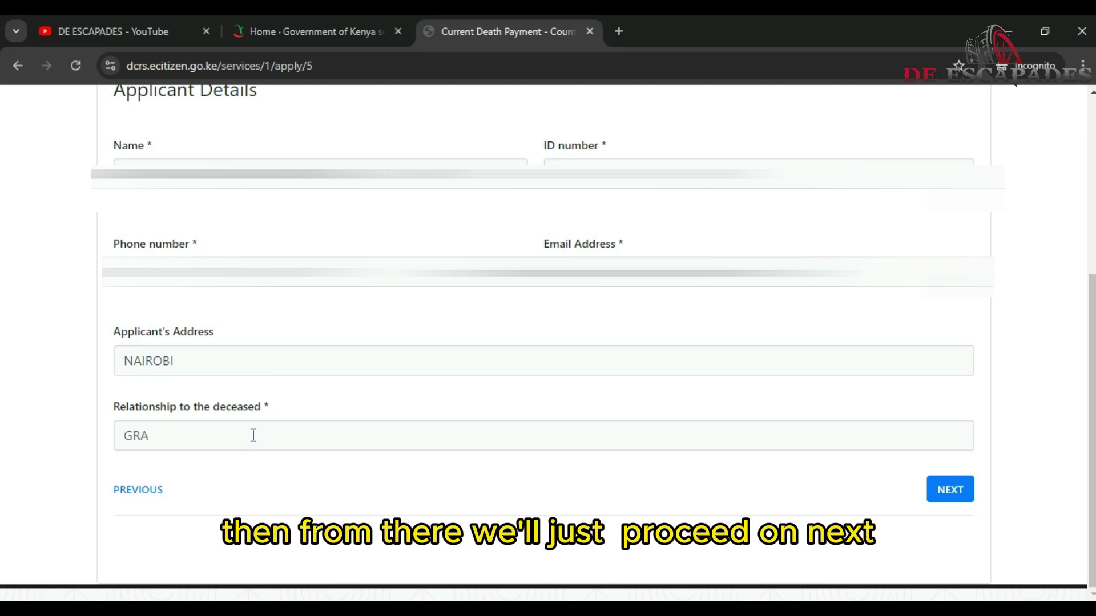
text(NDFATHER)
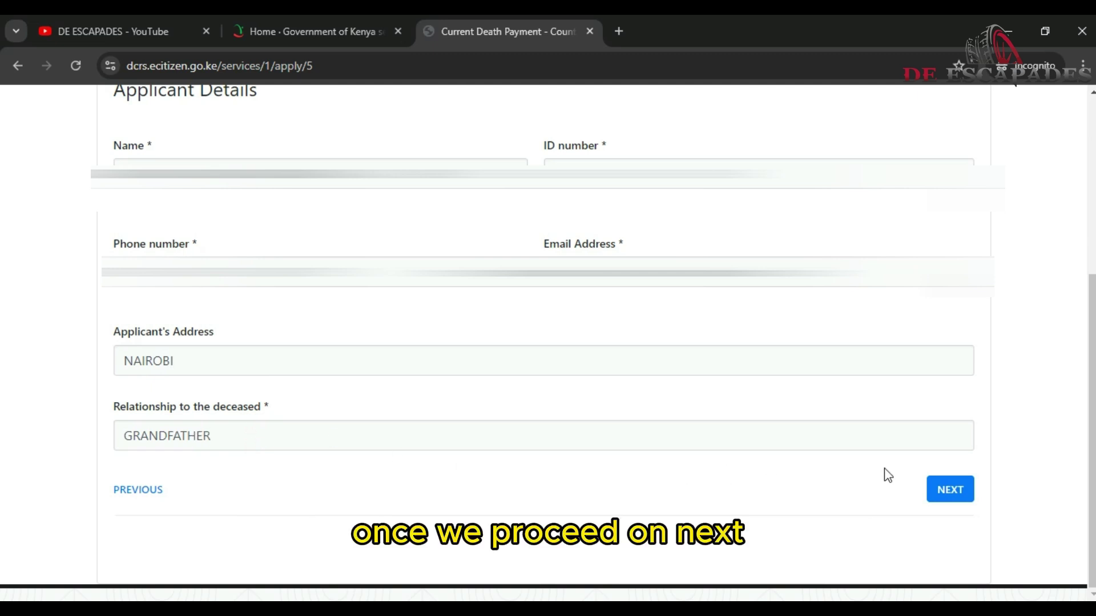
click(951, 494)
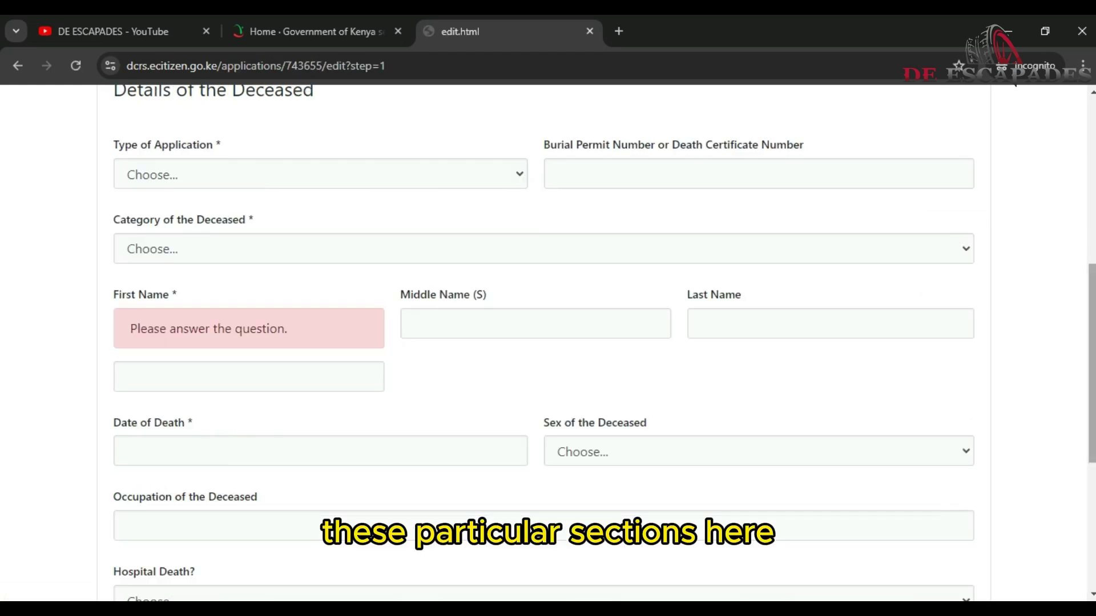
- Set the type of application to New Current Death Certificate and enter the burial permit number
scroll(542, 342, up, 5)
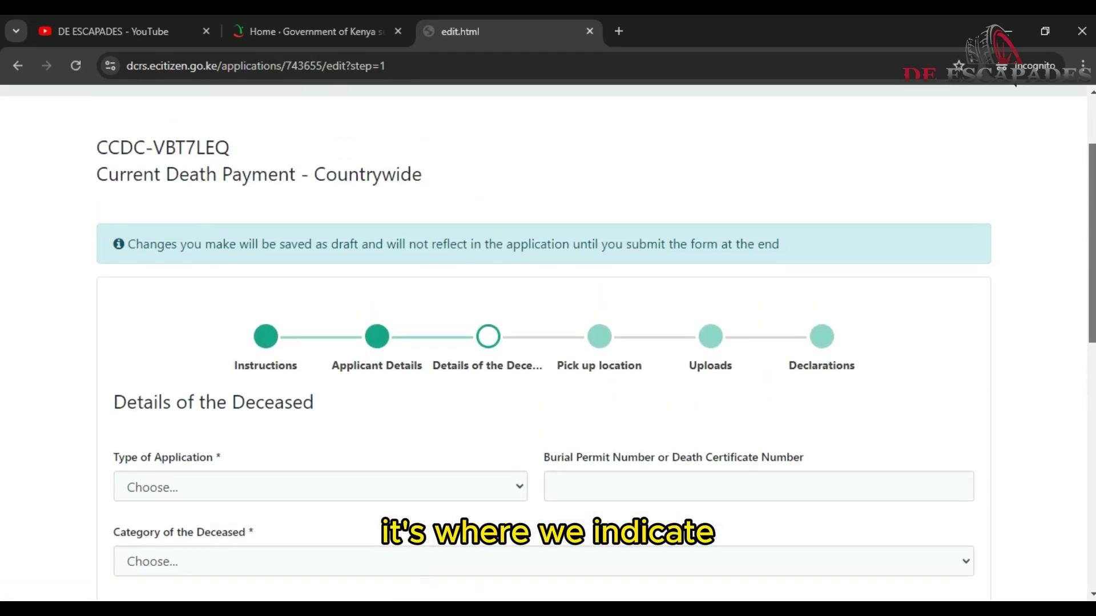
scroll(542, 343, up, 1)
scroll(543, 342, down, 2)
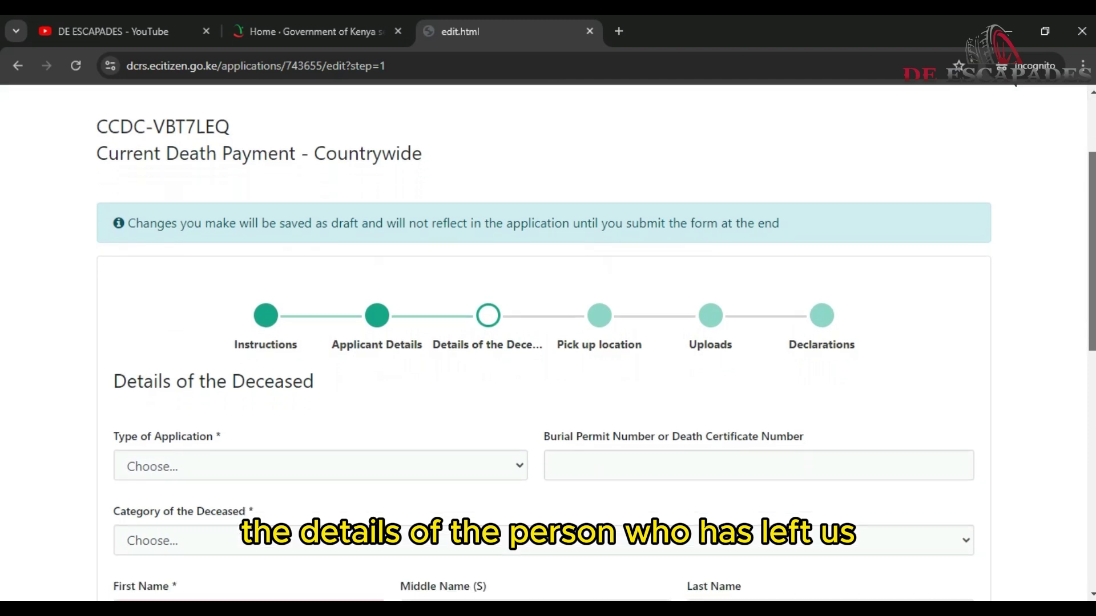
scroll(548, 342, down, 3)
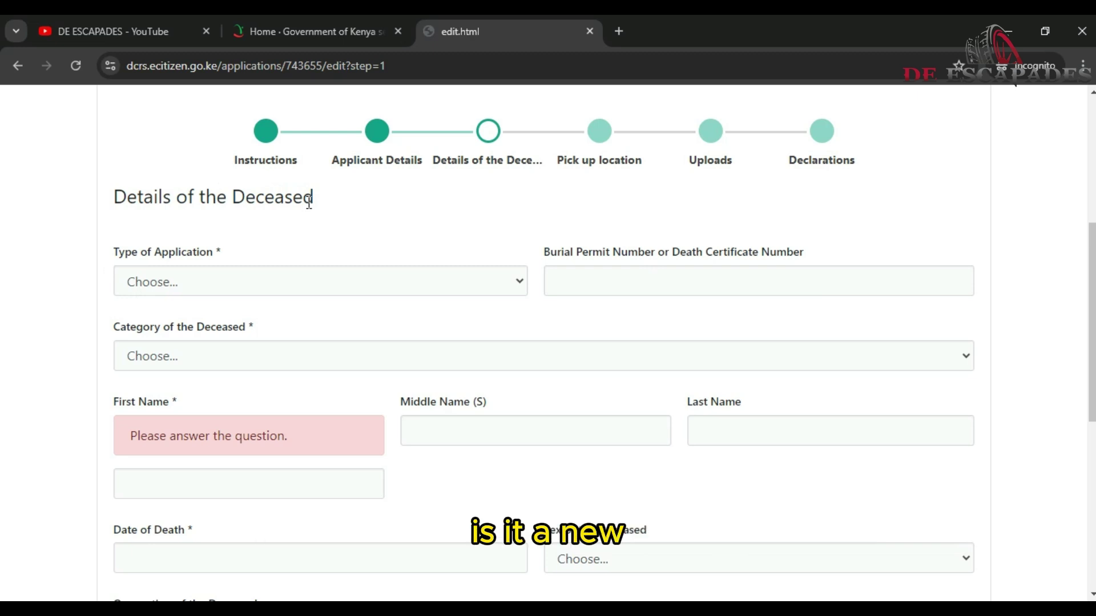
click(170, 283)
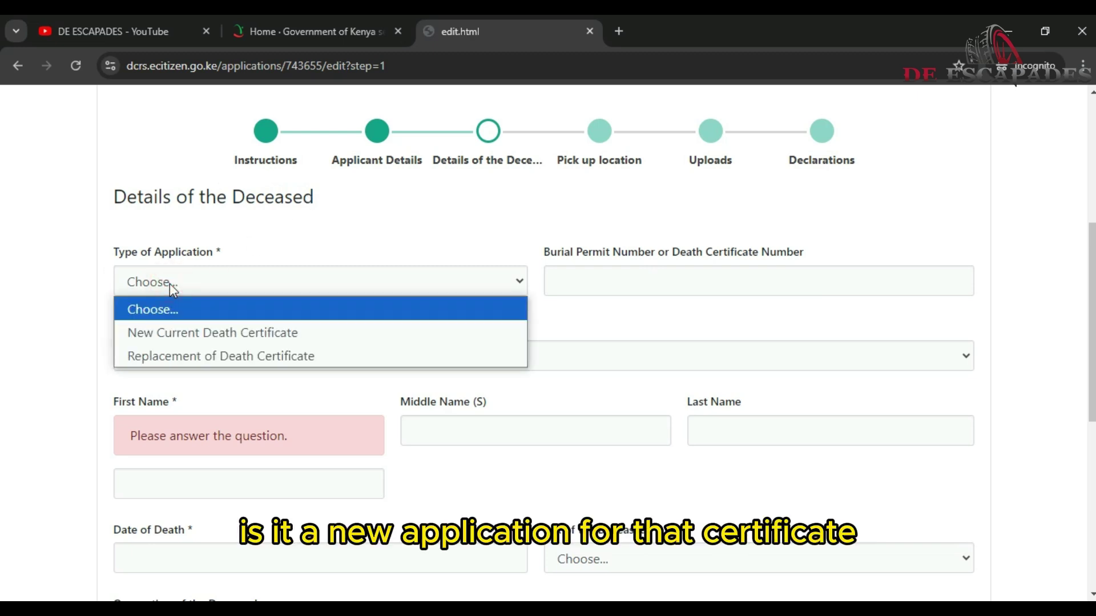
click(238, 334)
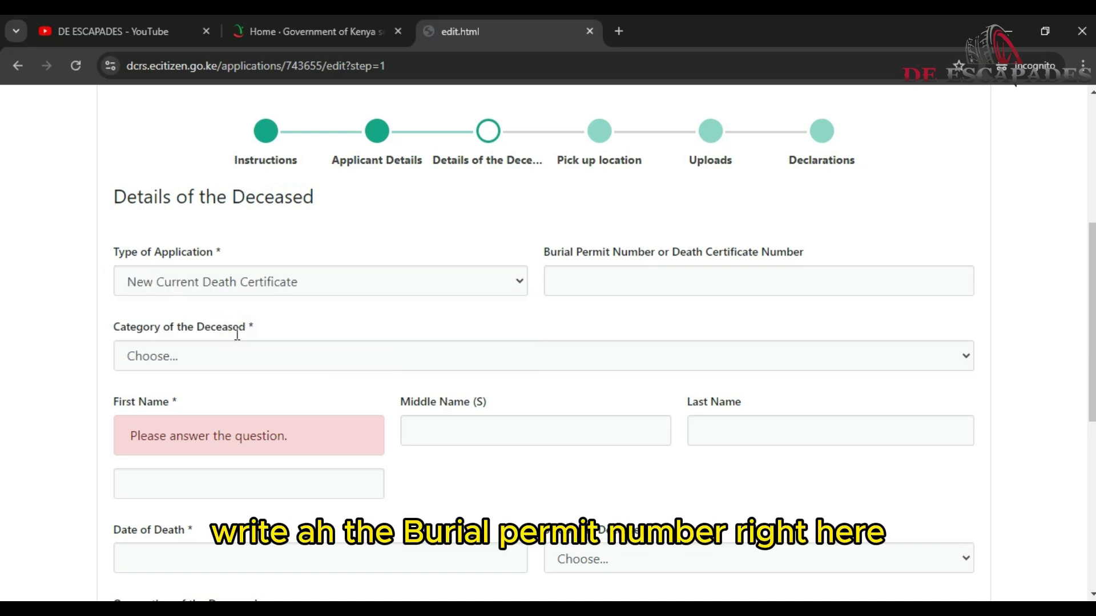
click(661, 281)
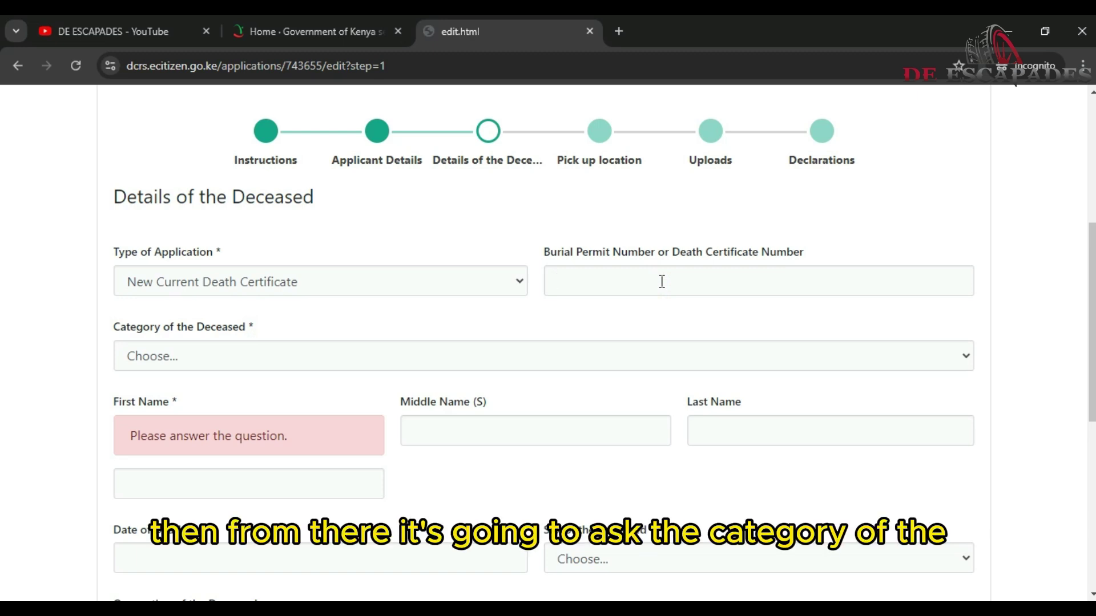
text(555555)
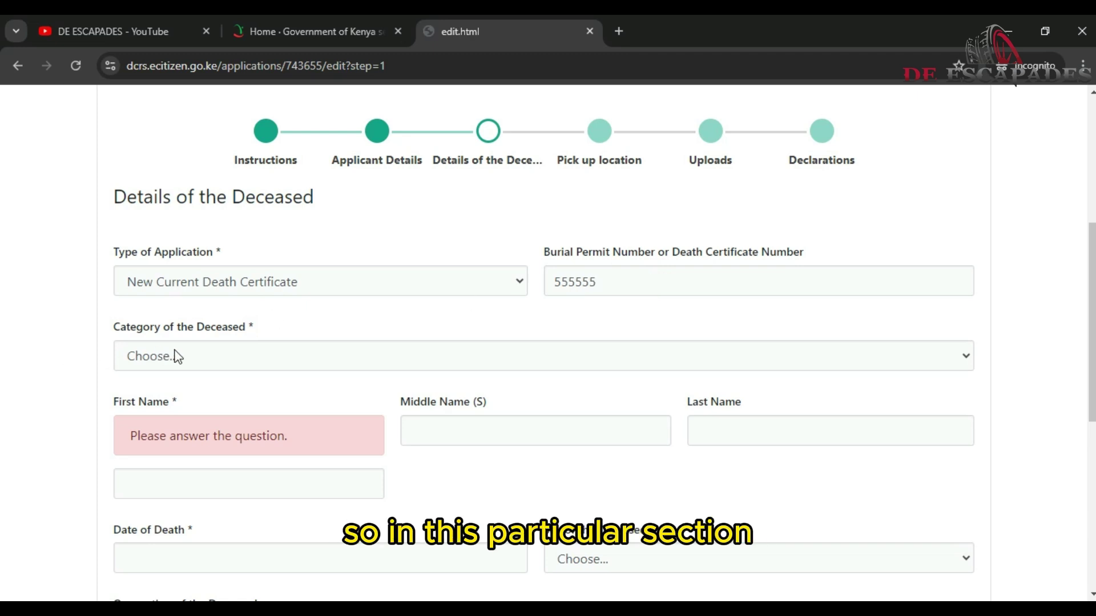
- Set the category of the deceased to Adult (Above 18 Years) and the type of identification to Cannot Access ID
click(201, 361)
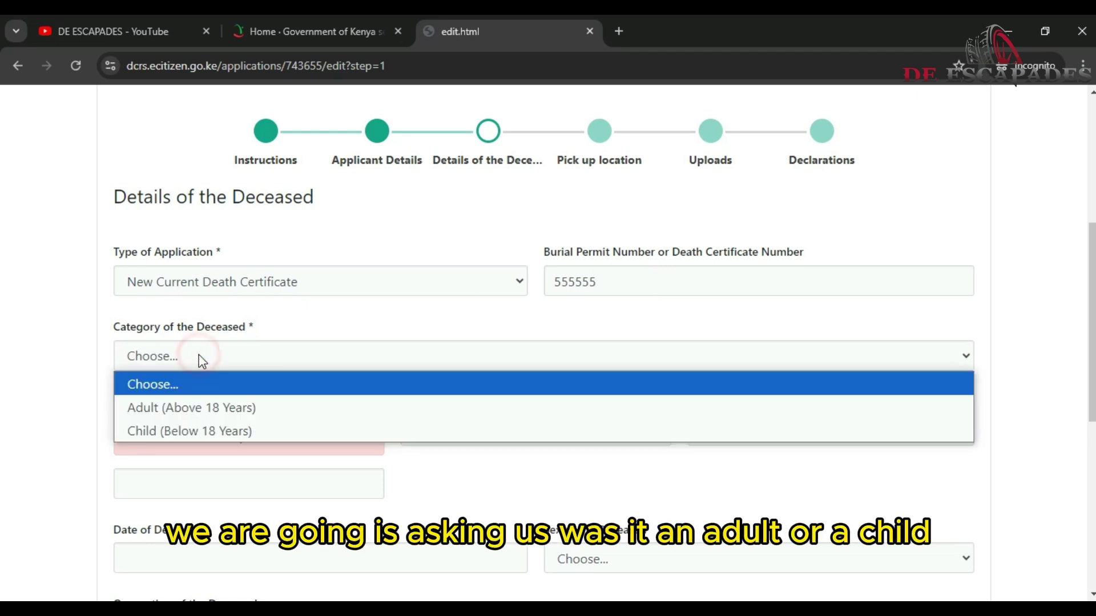
click(286, 406)
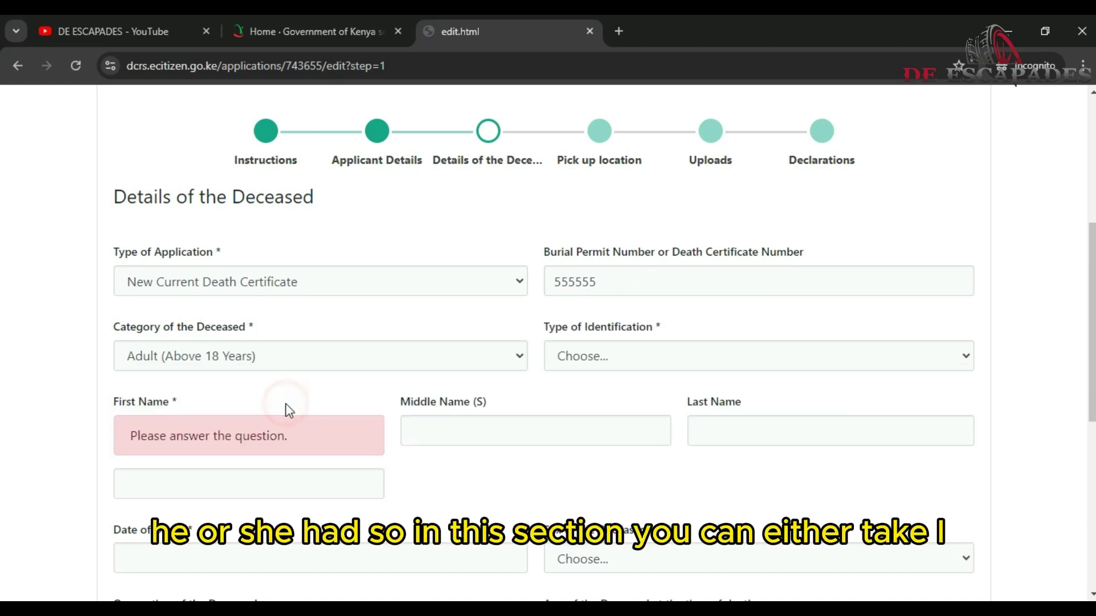
click(669, 357)
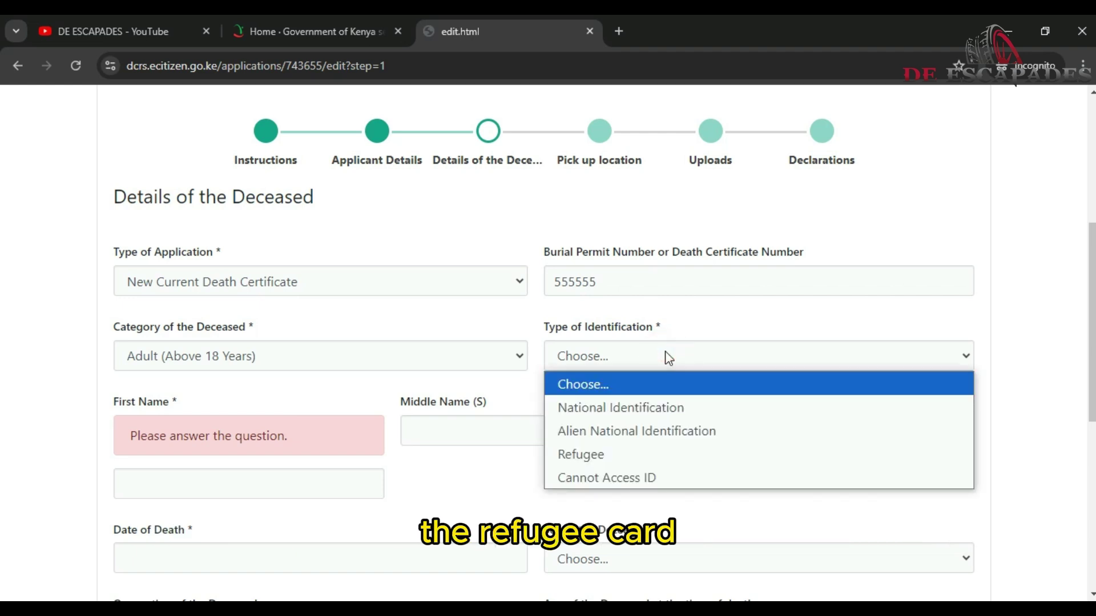
click(656, 478)
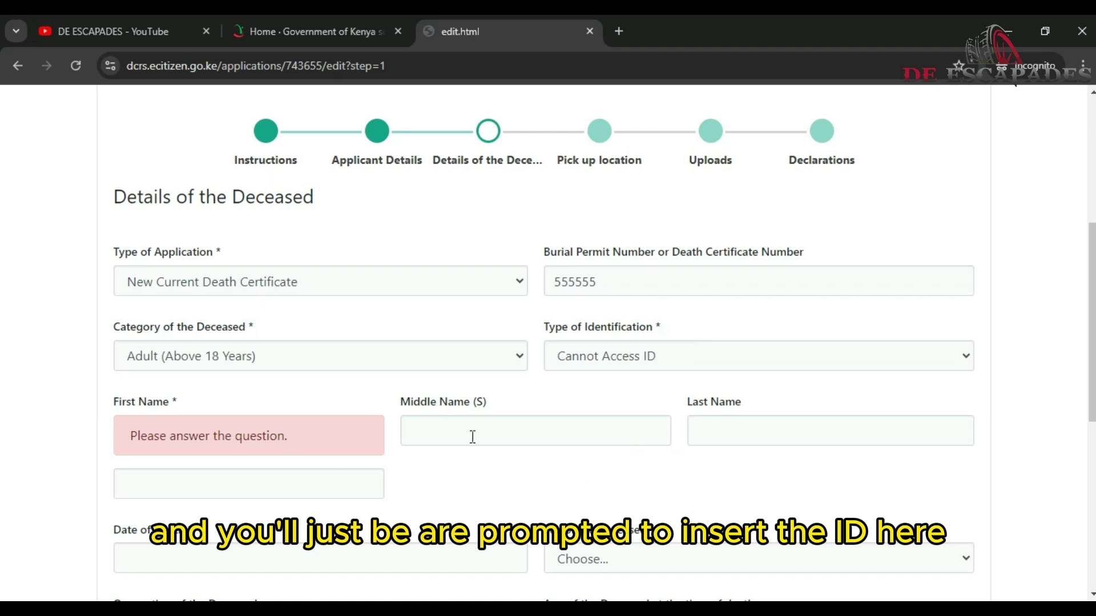
- Try National Identification to view its ID lookup fields, and return the type of identification to Cannot Access ID
click(672, 354)
click(673, 355)
click(672, 354)
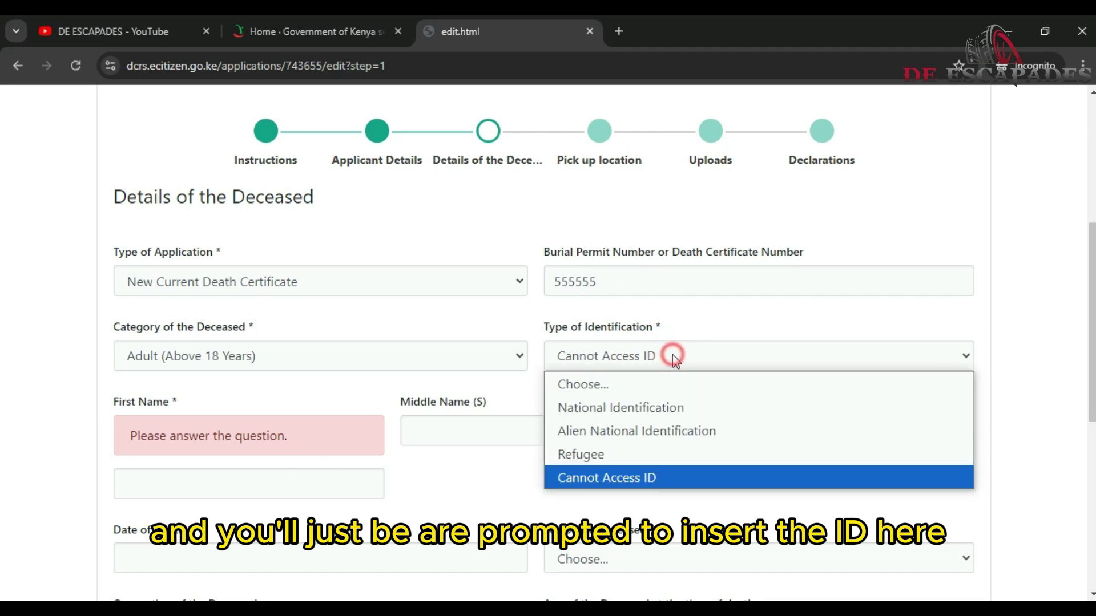
click(669, 408)
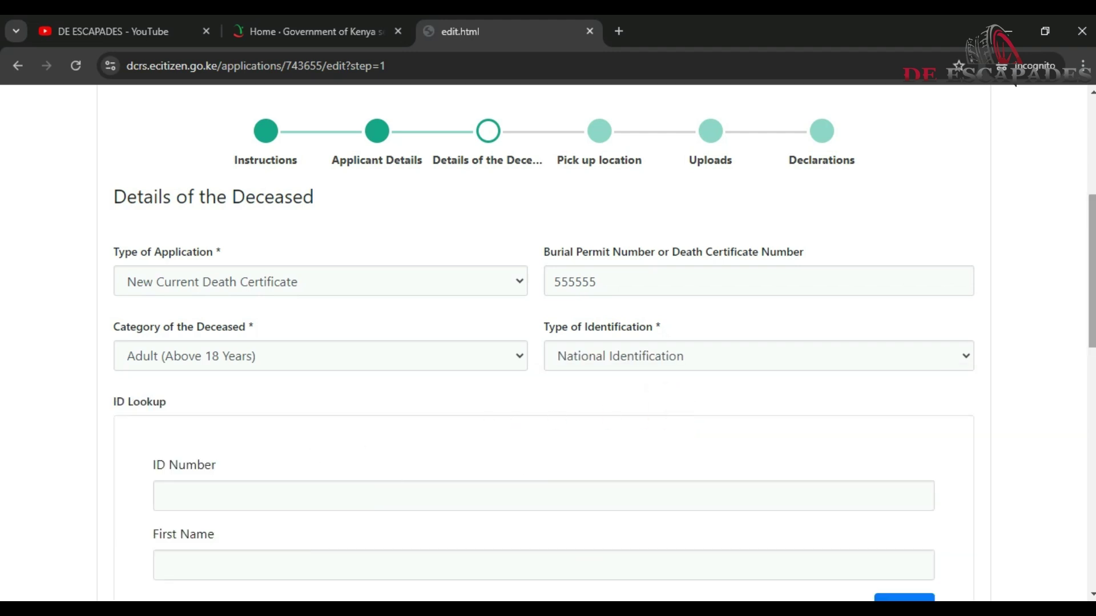
scroll(260, 364, down, 4)
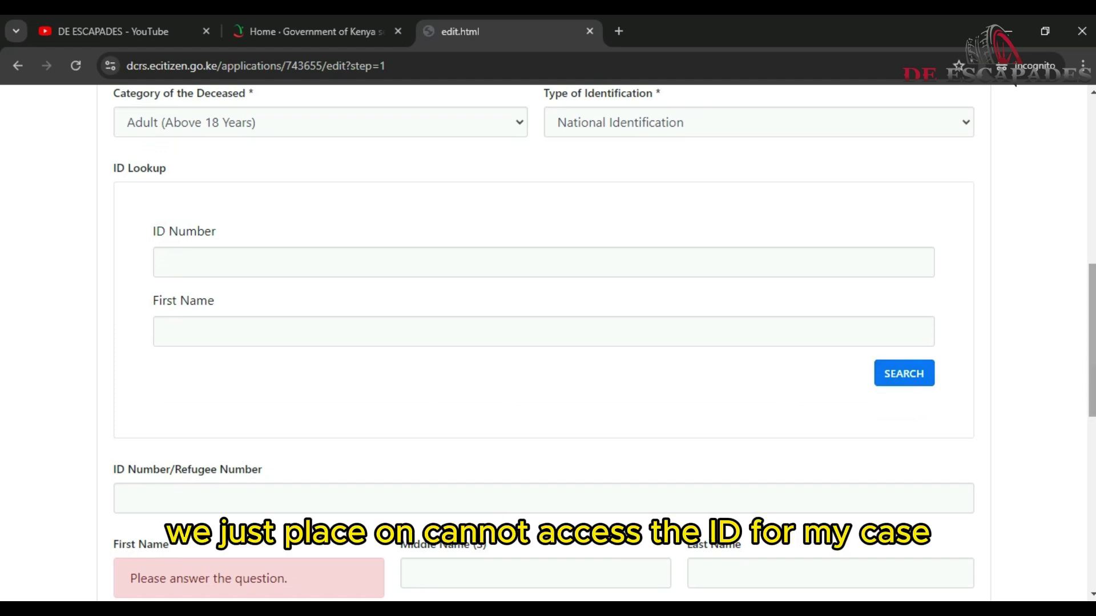
scroll(736, 315, up, 3)
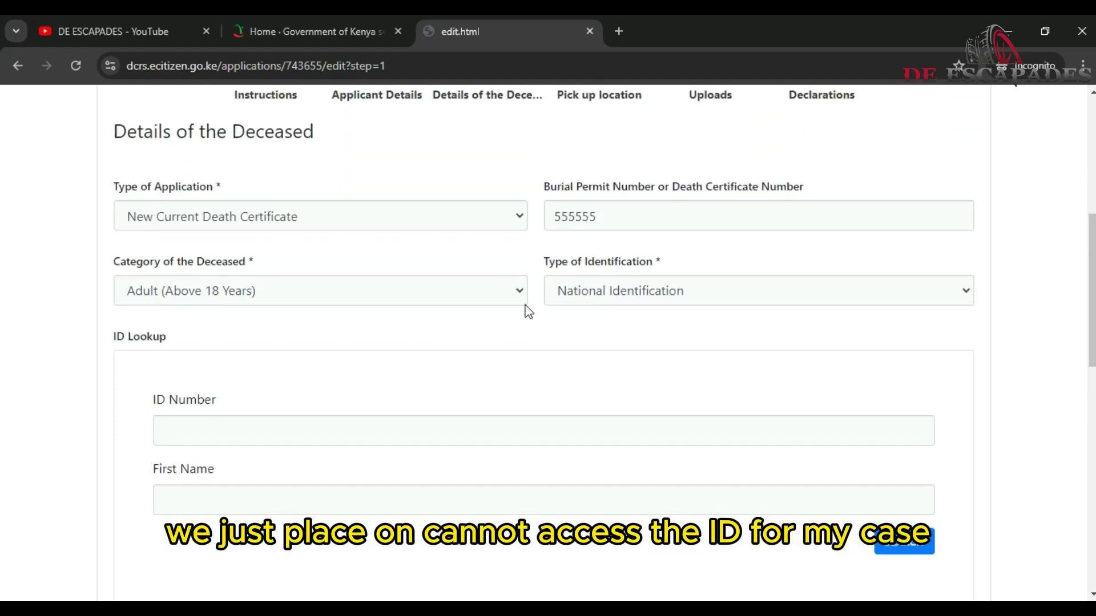
click(587, 288)
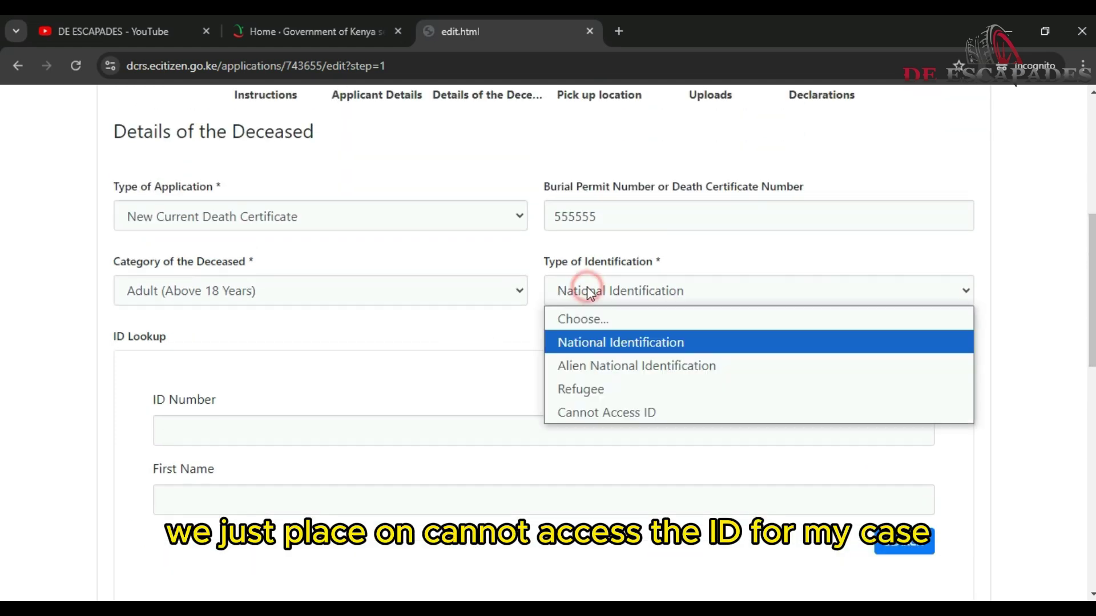
click(622, 409)
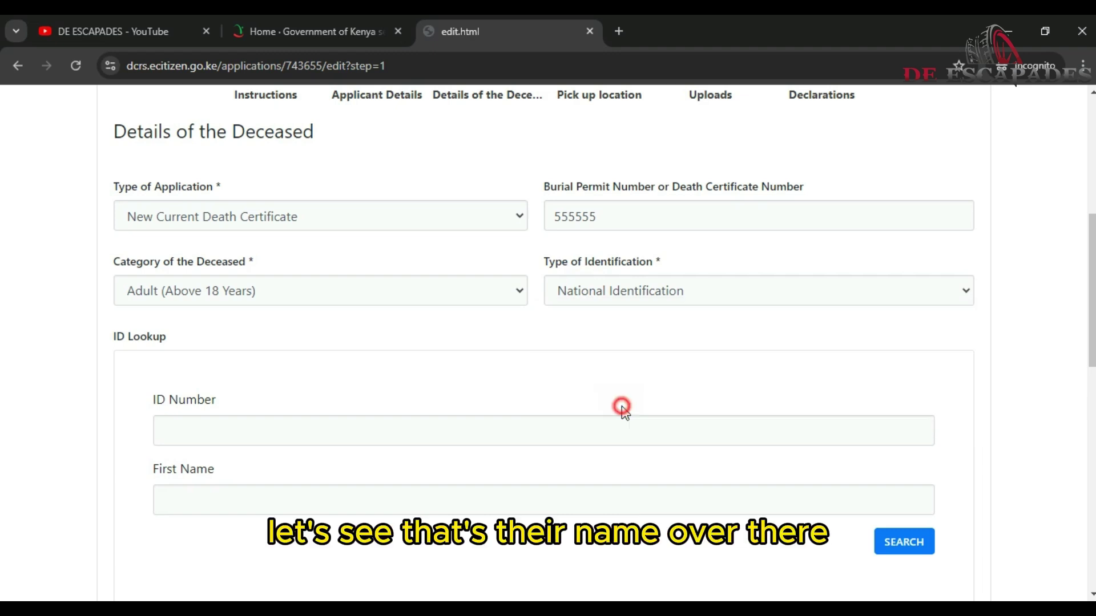
- Enter the deceased's first name and last name, leaving the middle name blank
click(270, 427)
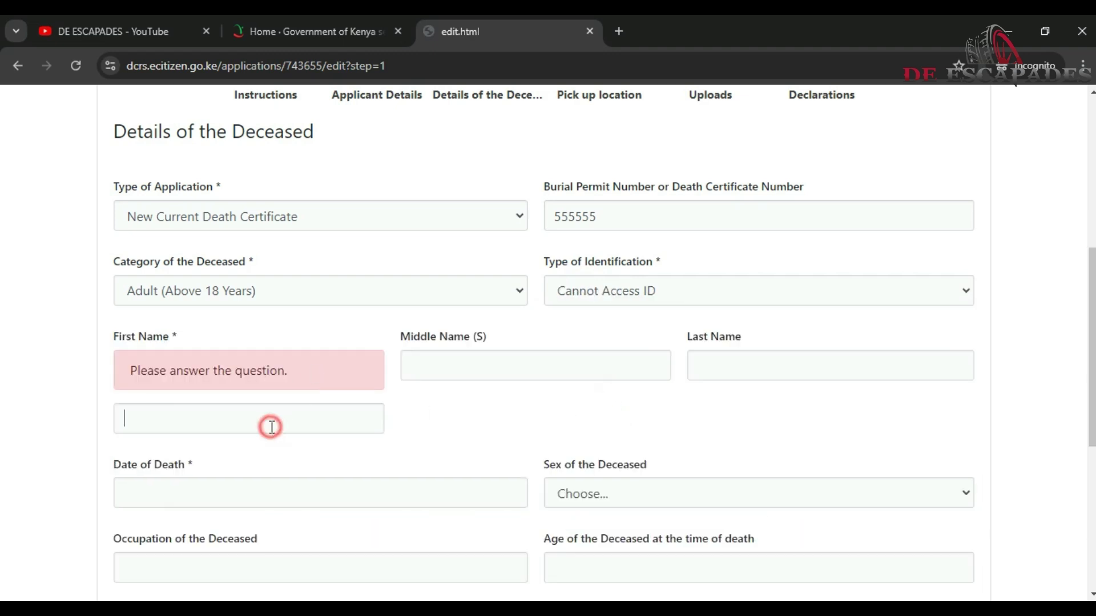
text(F)
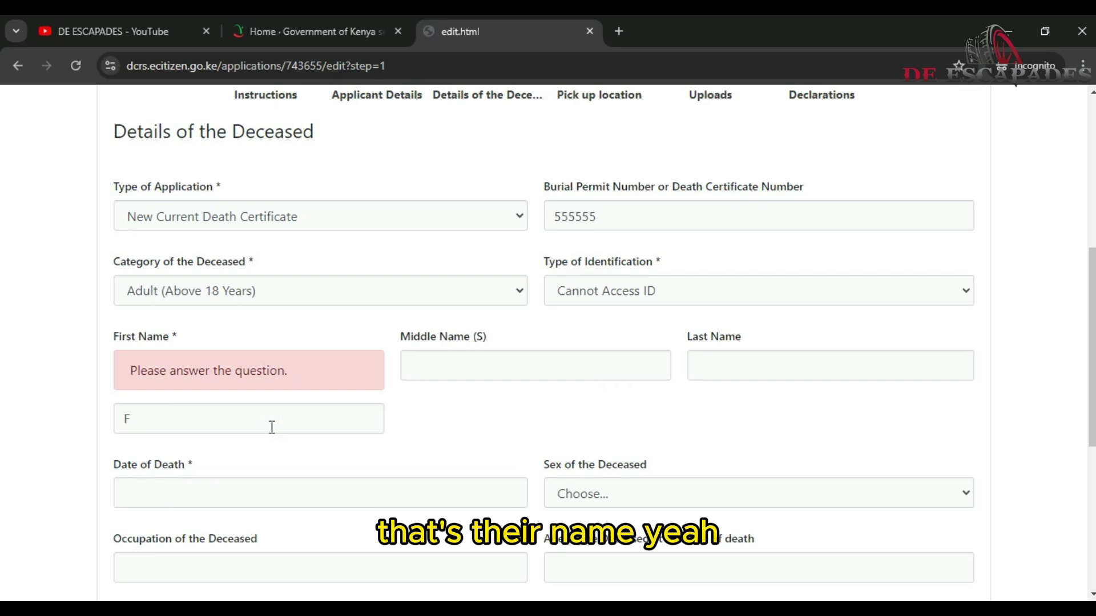
text(RRR)
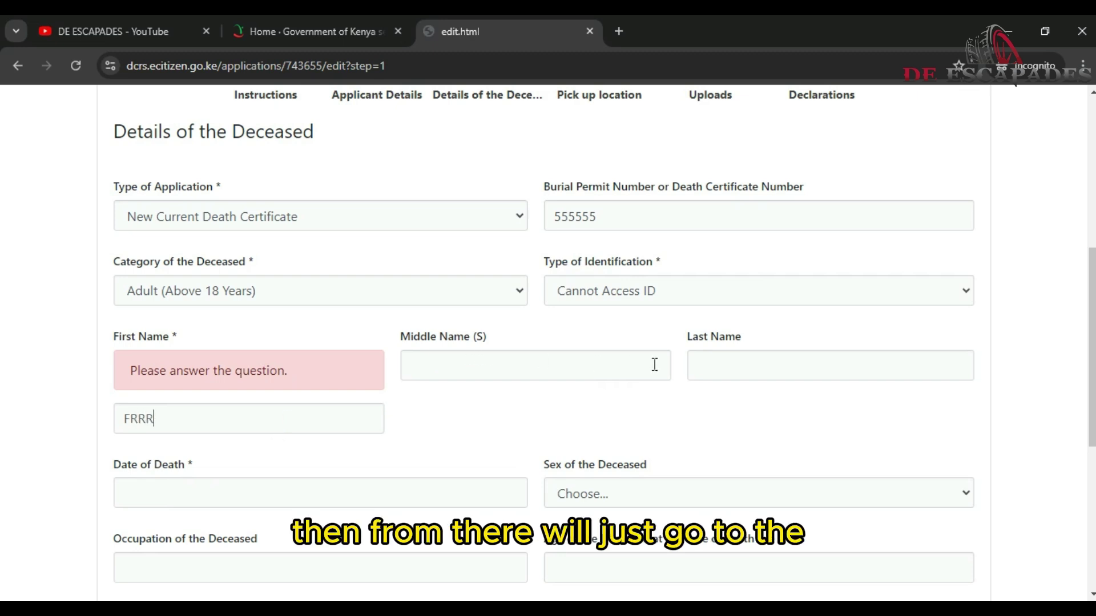
click(724, 374)
text(LAST)
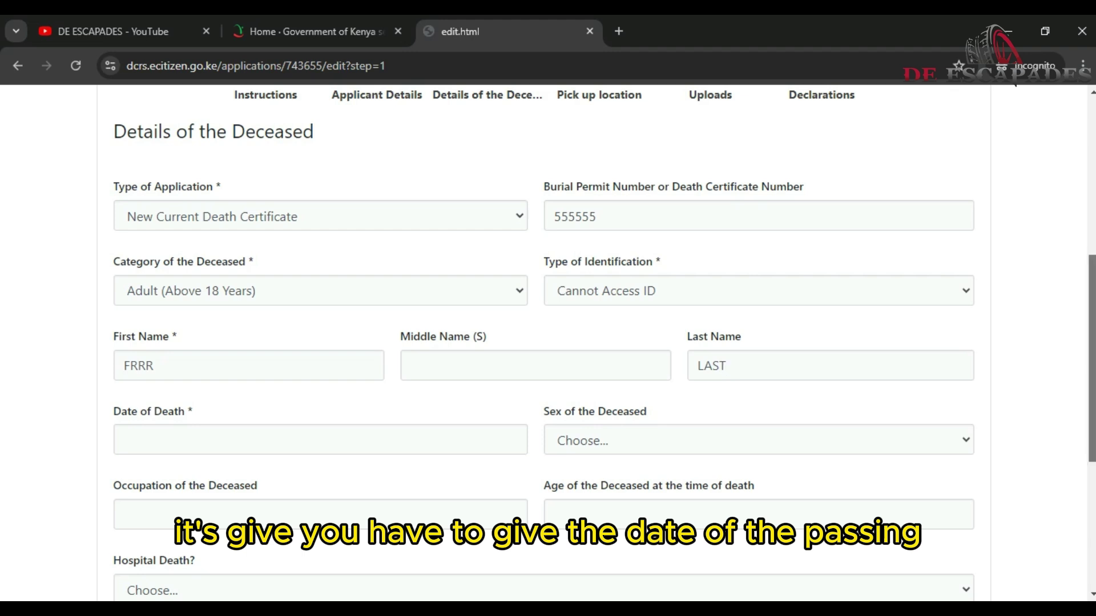
- Set the date of death to 2024-07-02 and the sex of the deceased to Female
scroll(604, 343, down, 2)
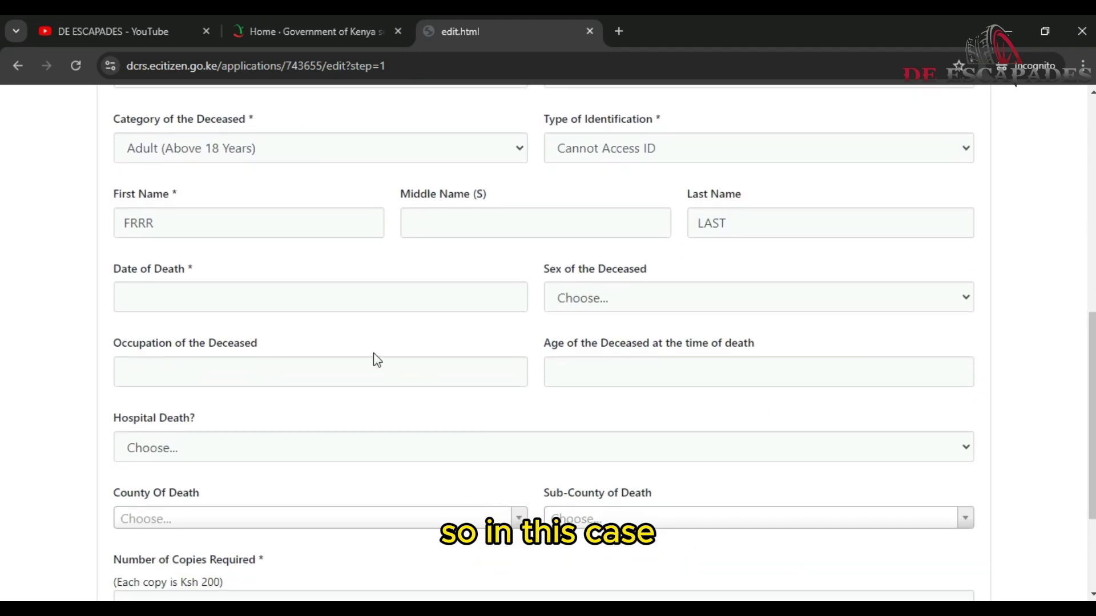
click(218, 307)
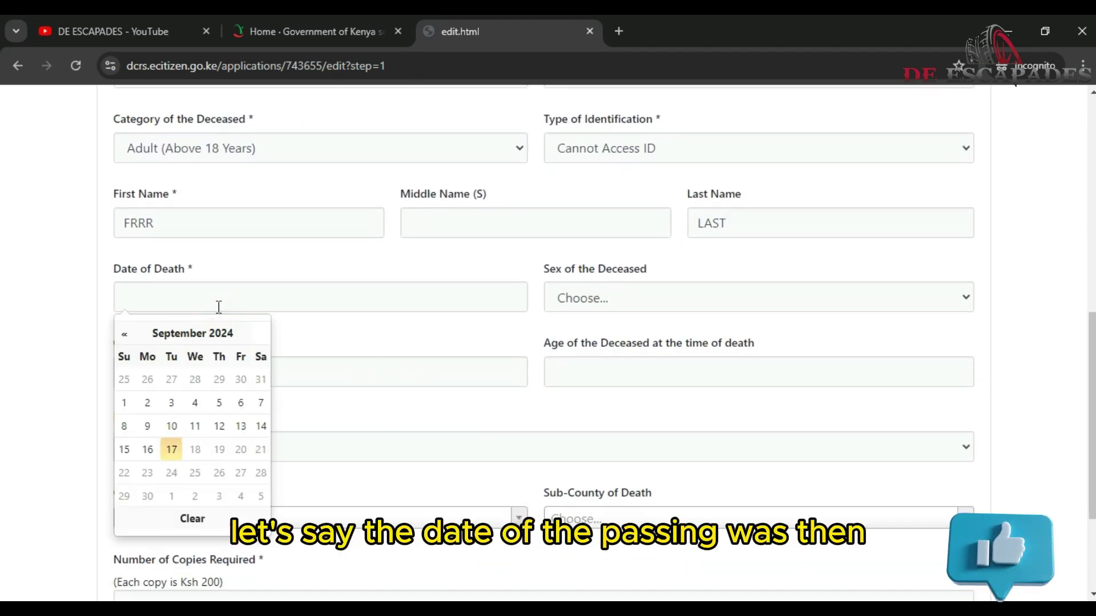
click(126, 335)
click(126, 335)
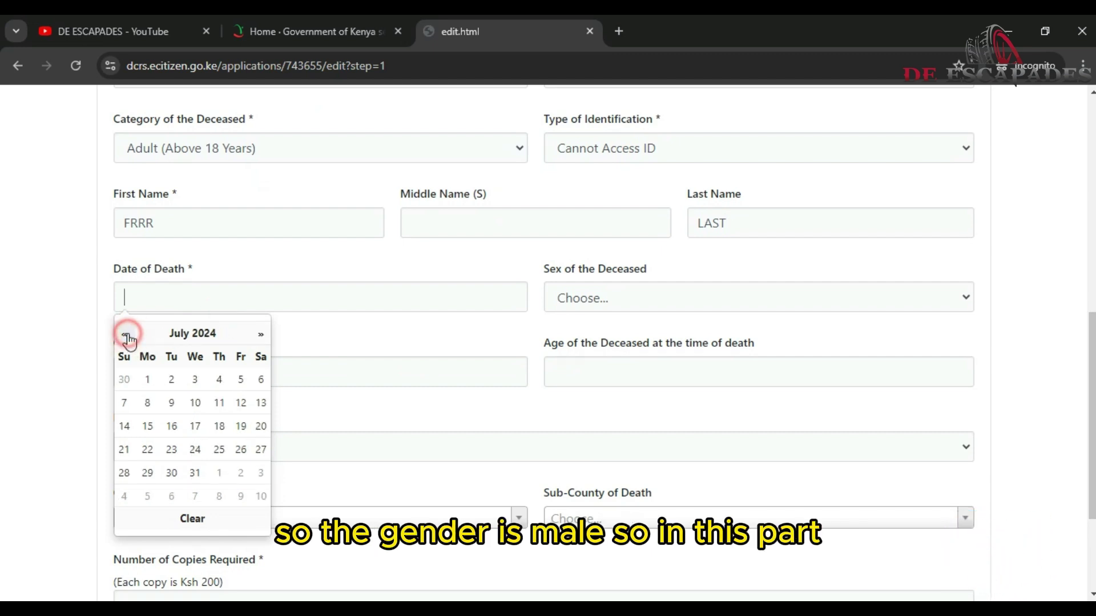
click(172, 381)
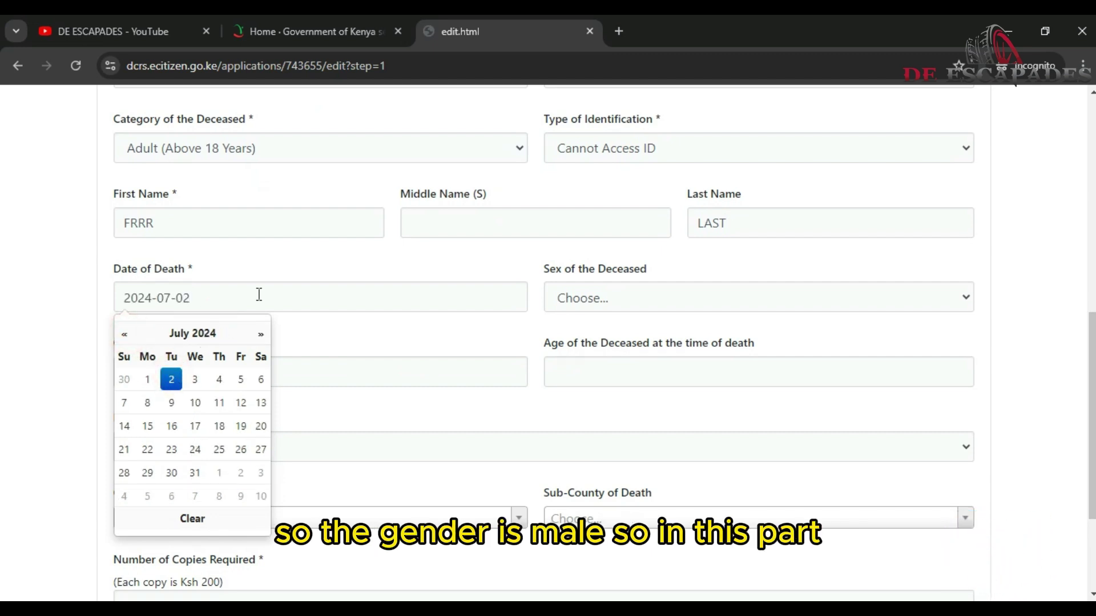
click(731, 290)
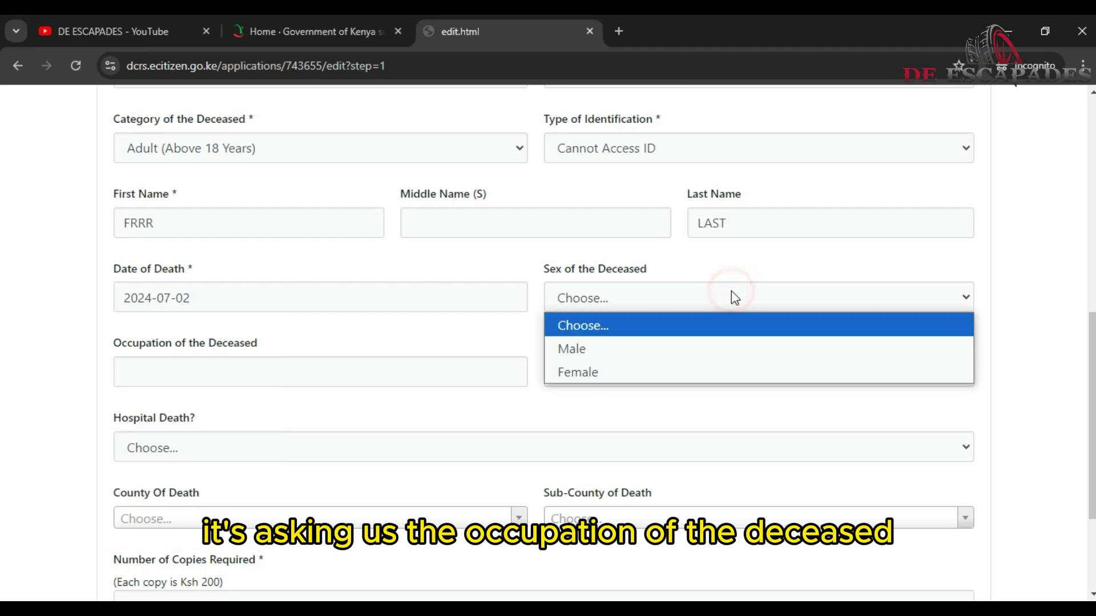
click(734, 347)
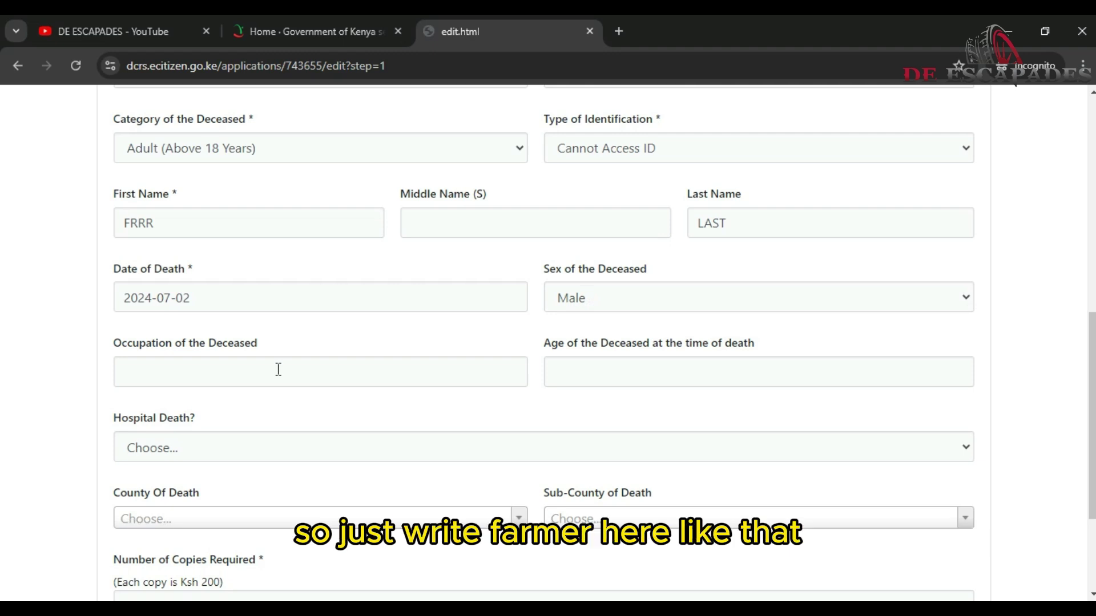
key(f)
- Enter FARMER as the occupation of the deceased and 85 as the age at the time of death
click(279, 370)
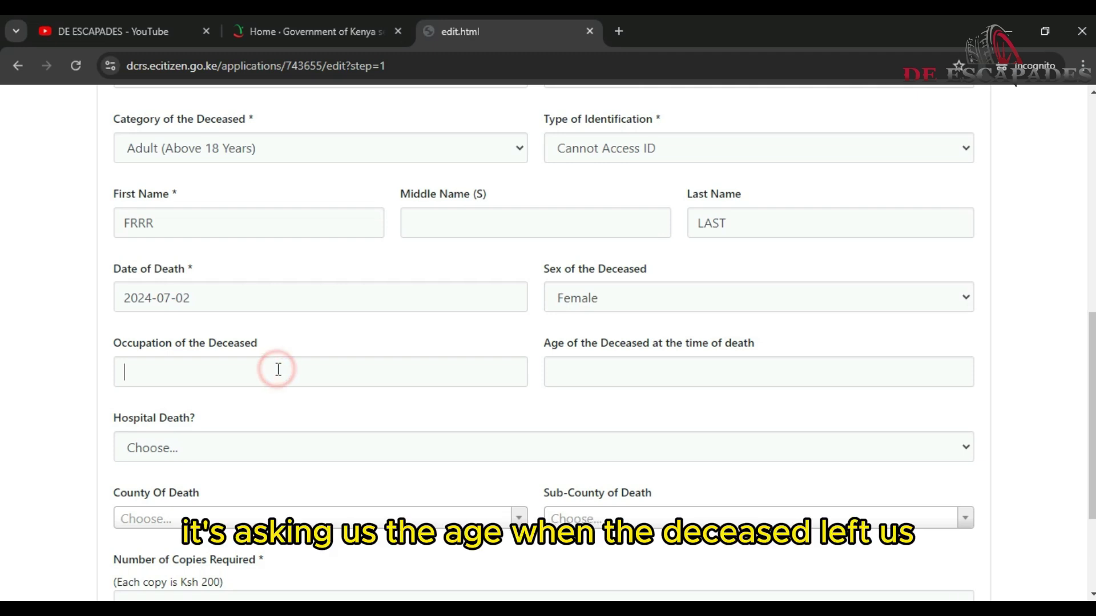
text(FARMER)
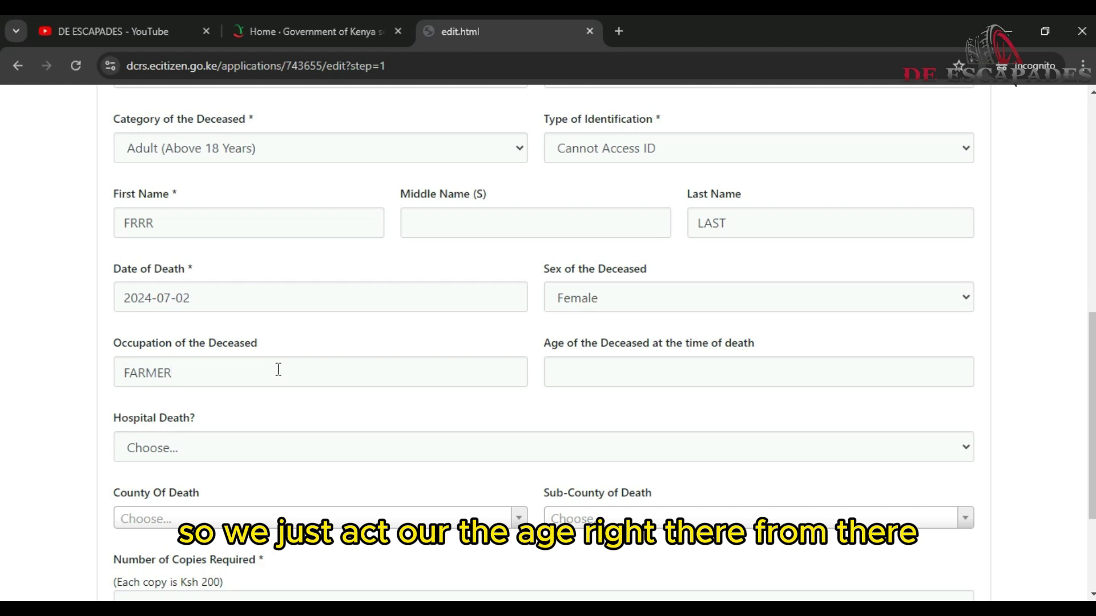
click(631, 371)
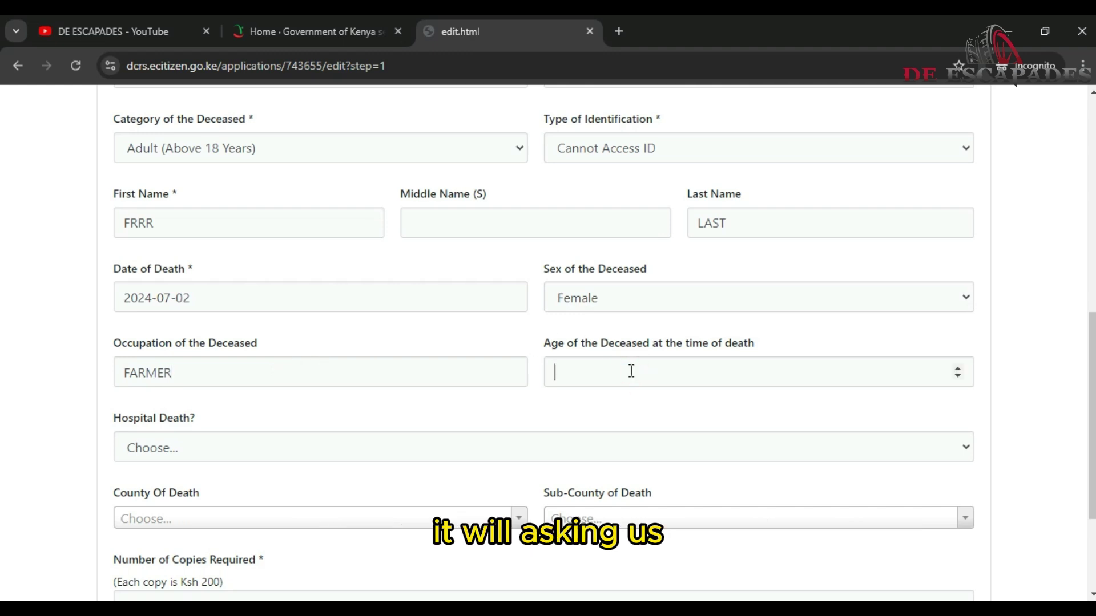
text(8)
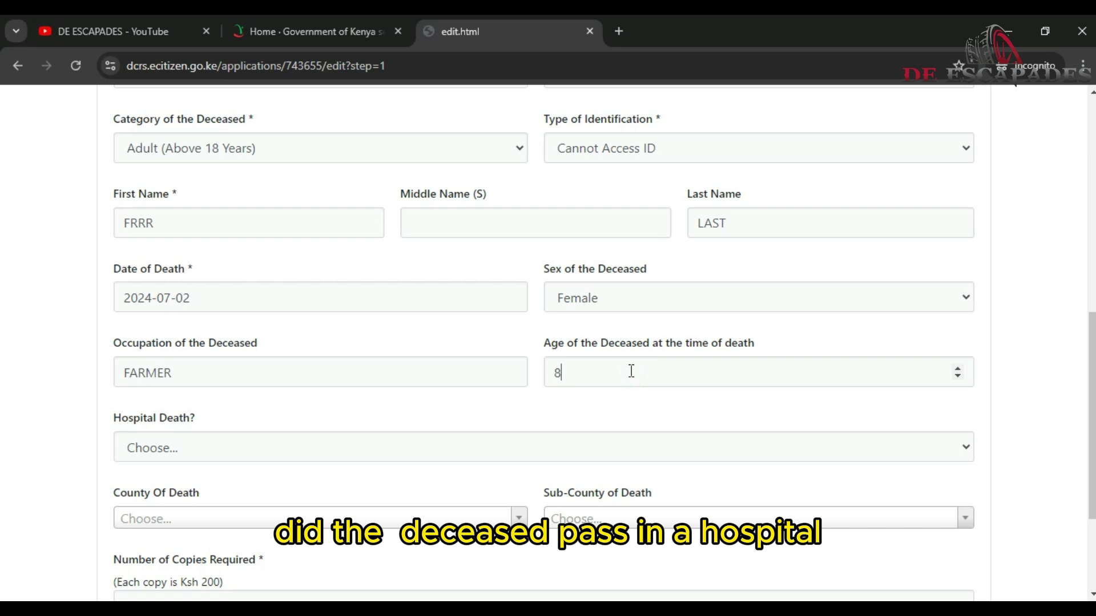
text(5)
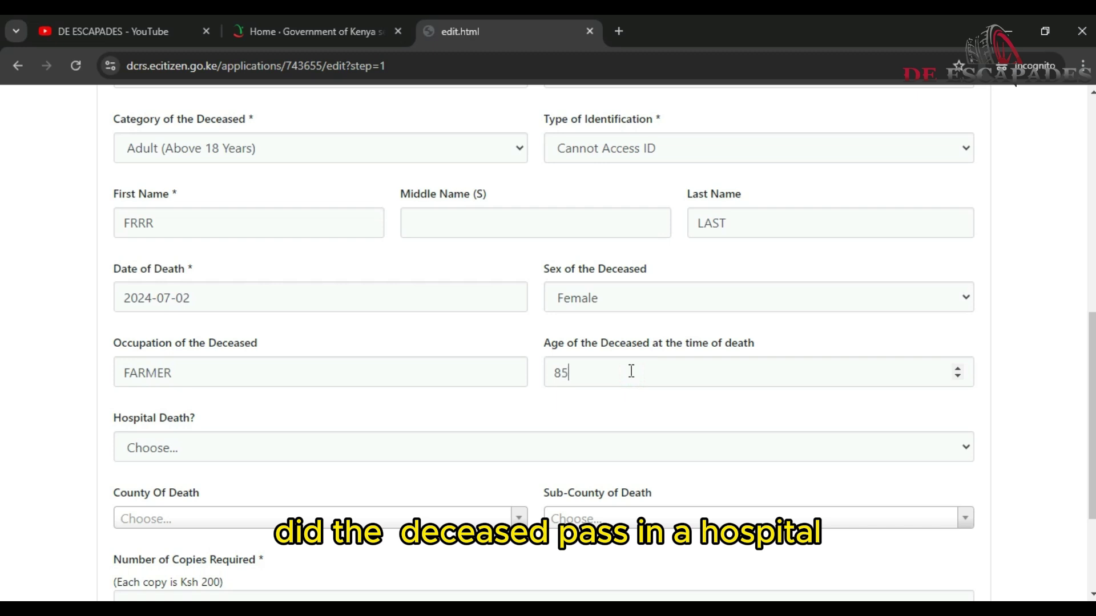
- Mark the death as a hospital death and enter KNH KWALE as the hospital of death
click(211, 452)
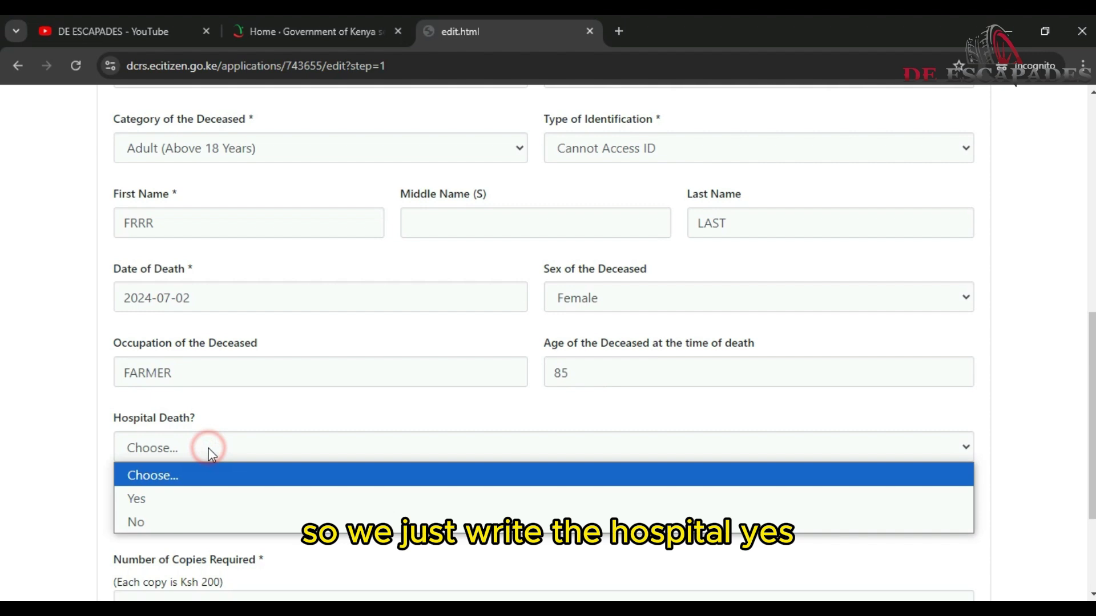
click(219, 499)
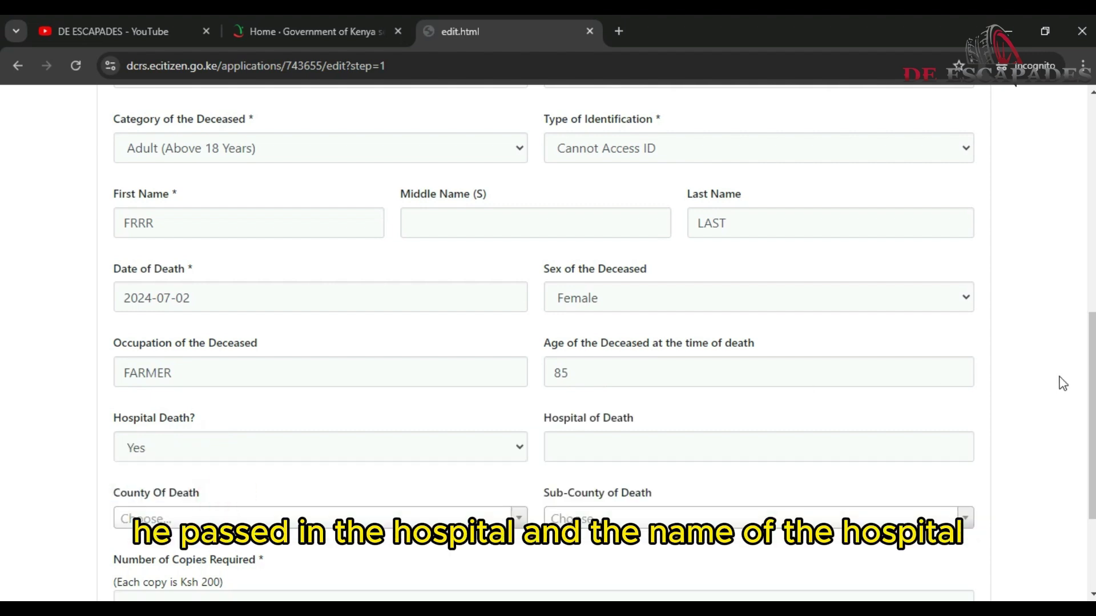
scroll(527, 391, down, 3)
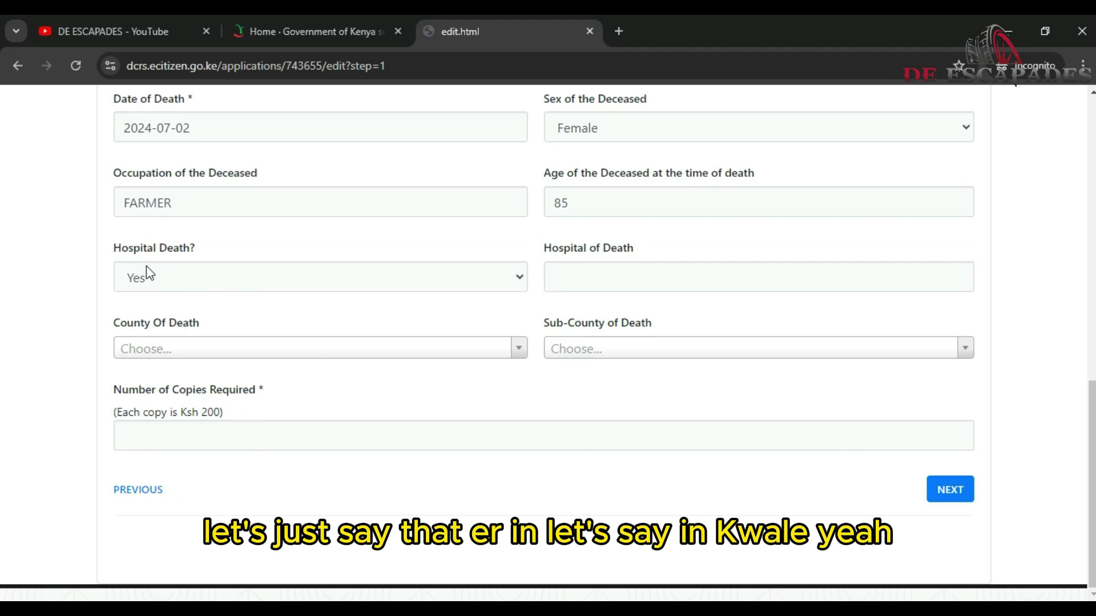
click(583, 282)
text(KNH)
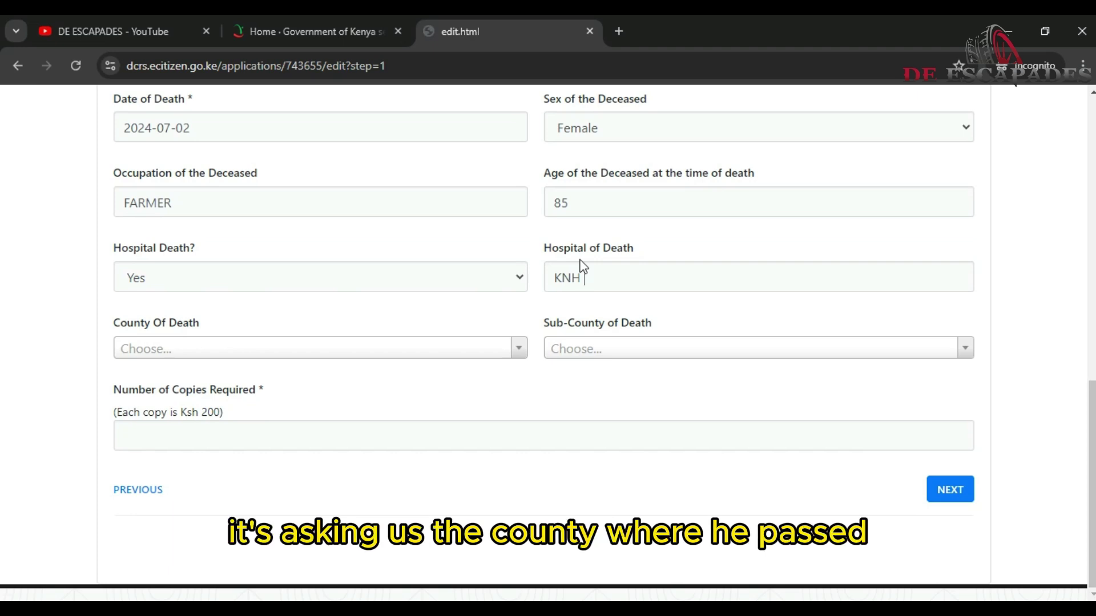
text( KI)
text(WALE)
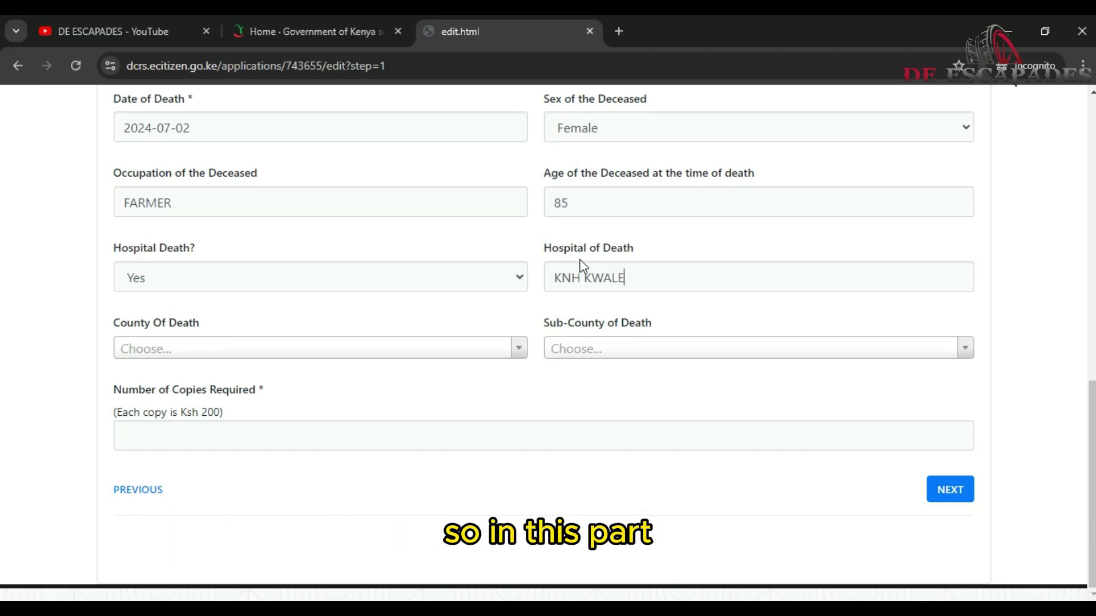
- Set the place of death to KWALE county, LUNGALUNGA sub-county, and request 10 copies of the certificate
click(225, 350)
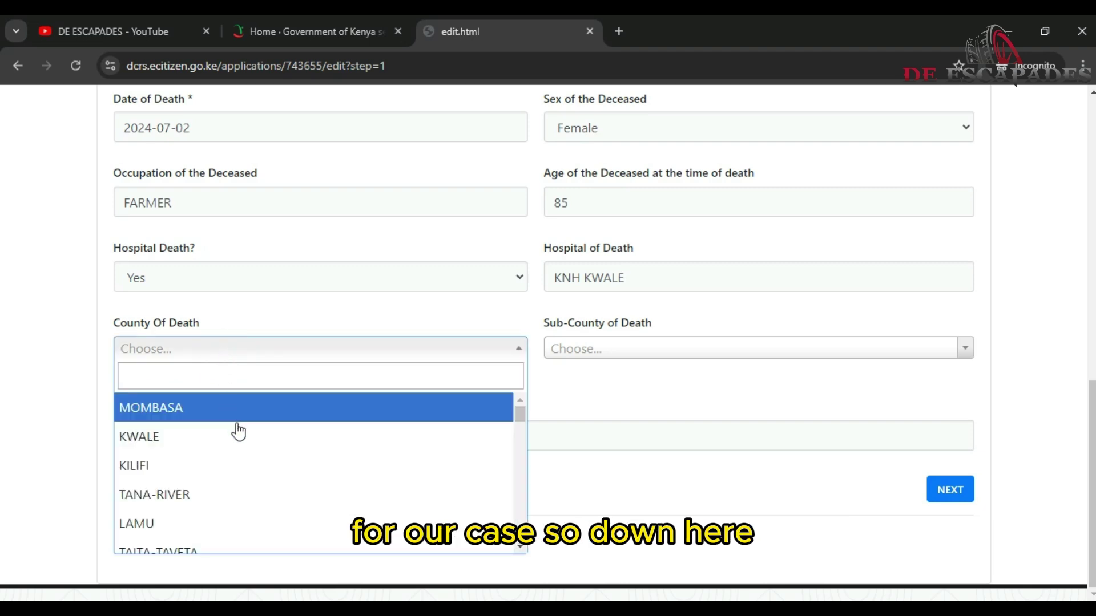
click(242, 437)
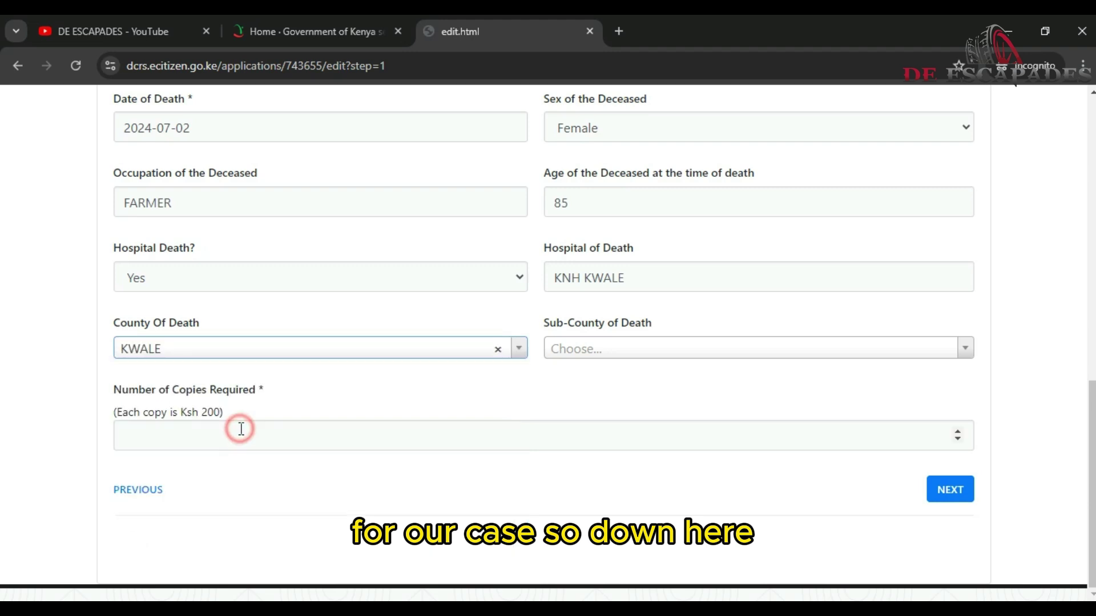
click(579, 351)
click(632, 463)
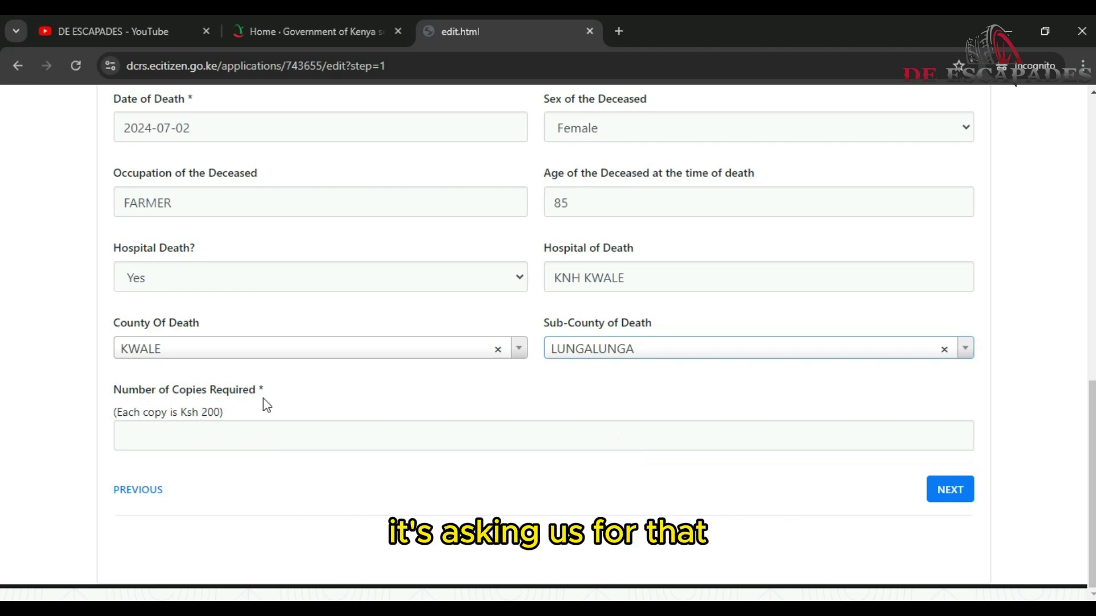
click(200, 445)
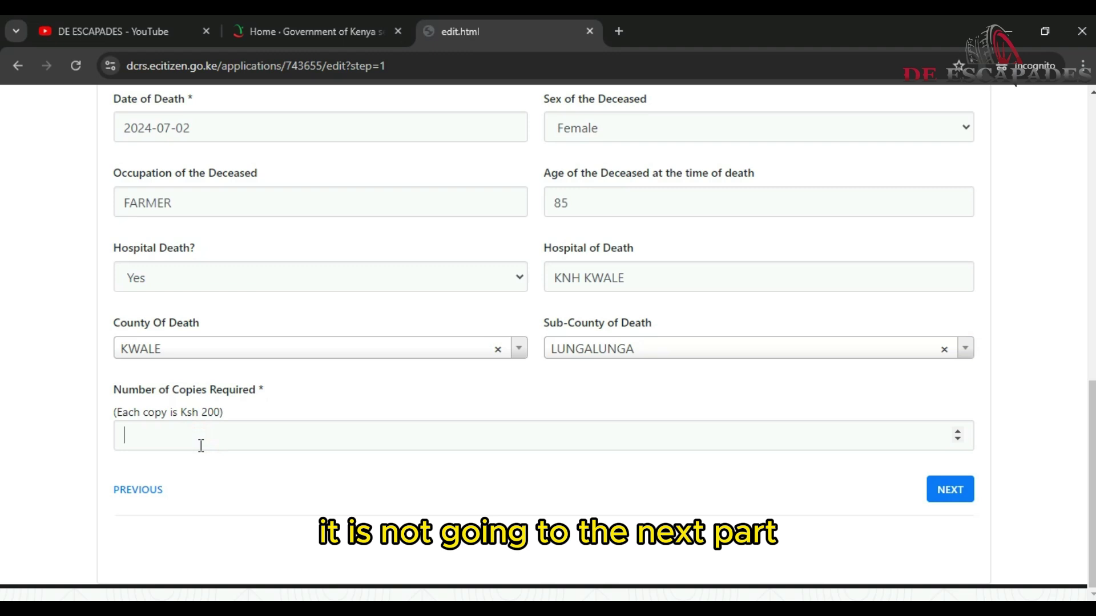
text(10)
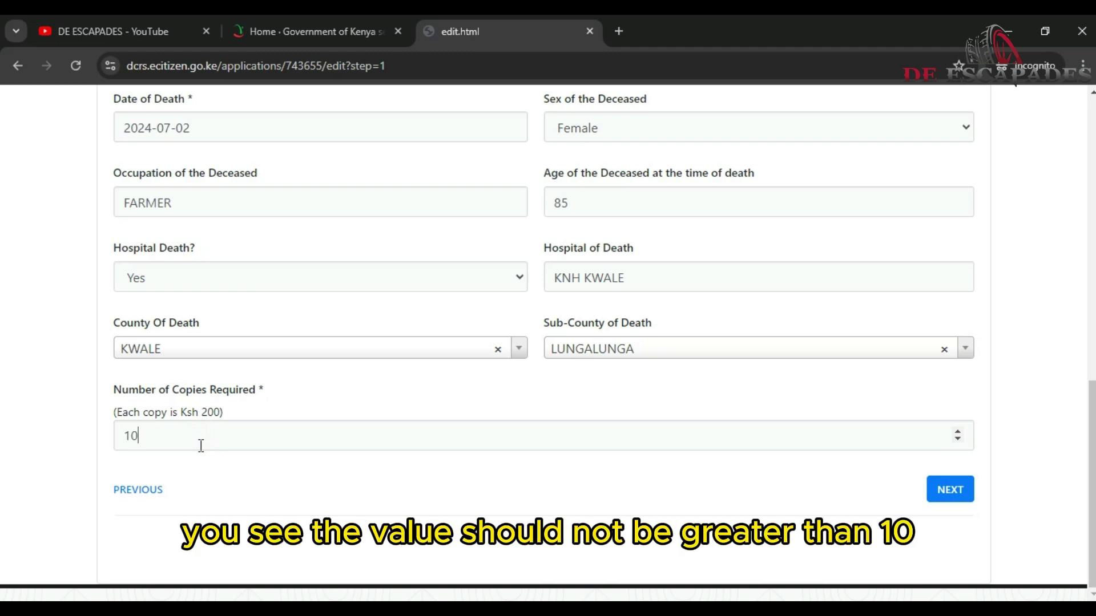
text(0)
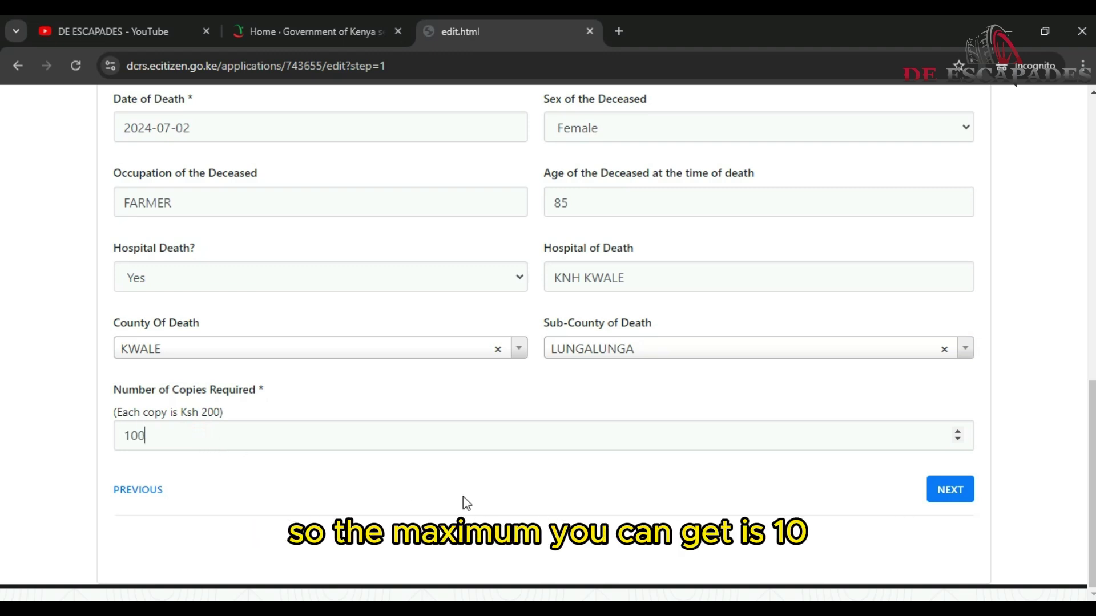
click(953, 491)
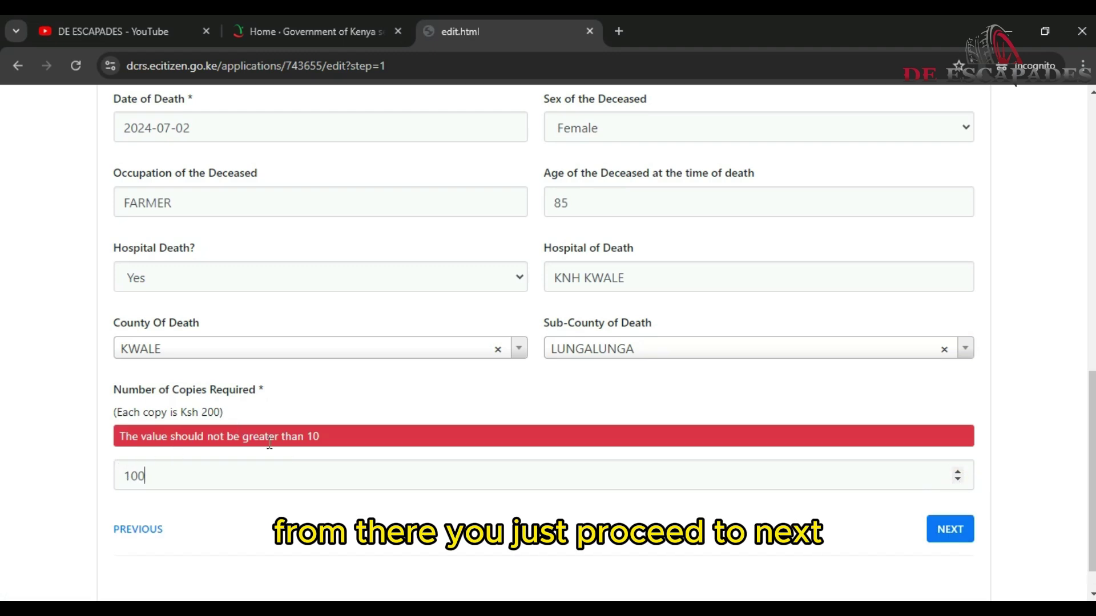
key(BackSpace)
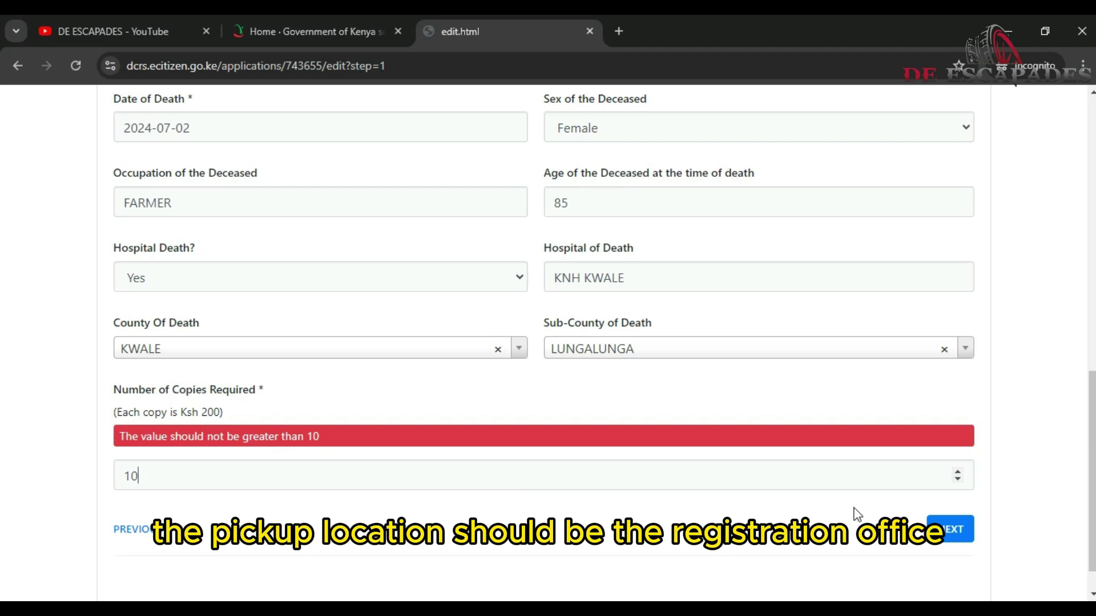
- Proceed to the pick up location section and choose Yes for collecting the certificate from the Head Office
click(950, 530)
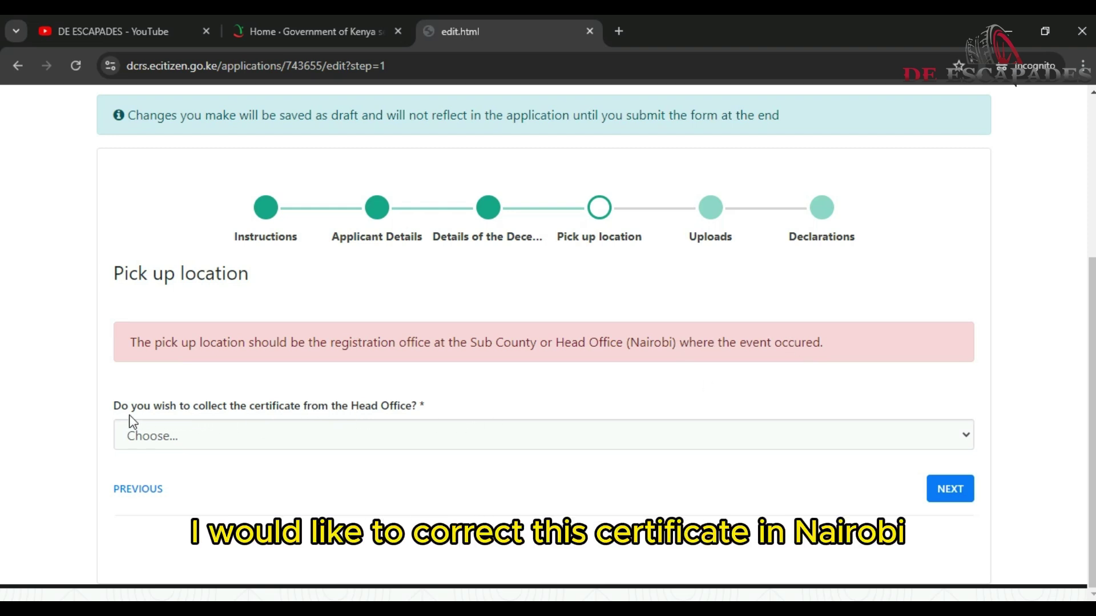
click(347, 436)
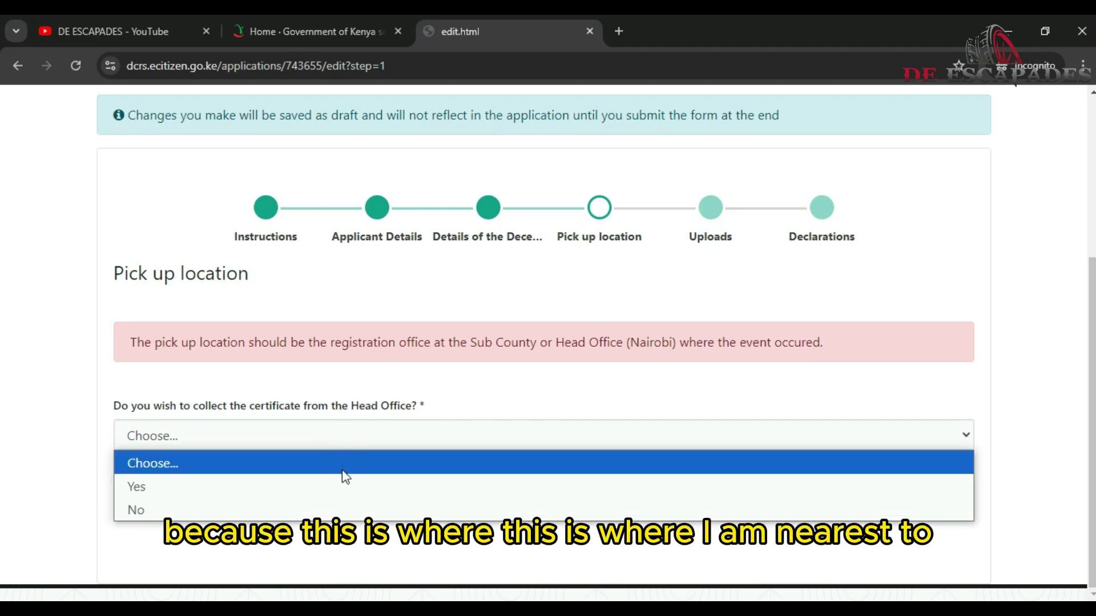
click(344, 485)
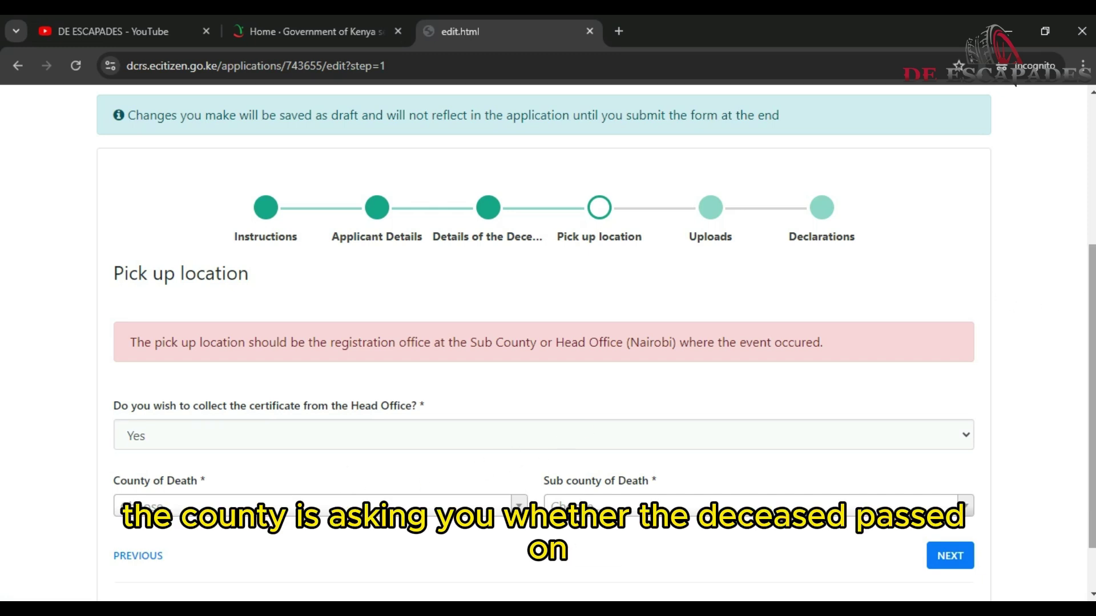
- Set the county of death to KWALE and the sub-county to LUNGALUNGA for the pick up location
scroll(1091, 400, down, 1)
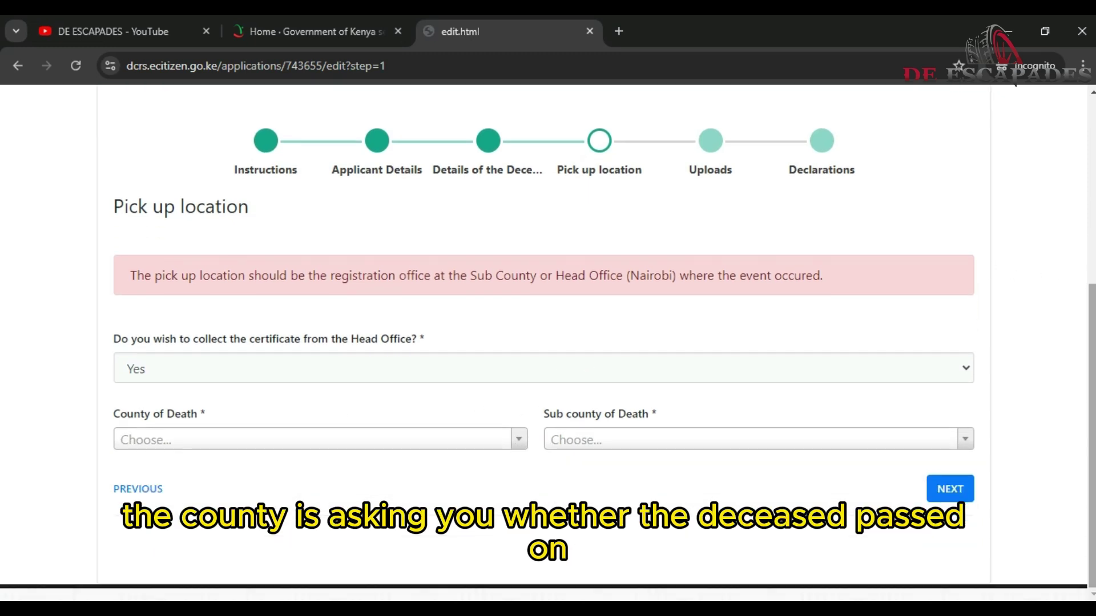
click(199, 450)
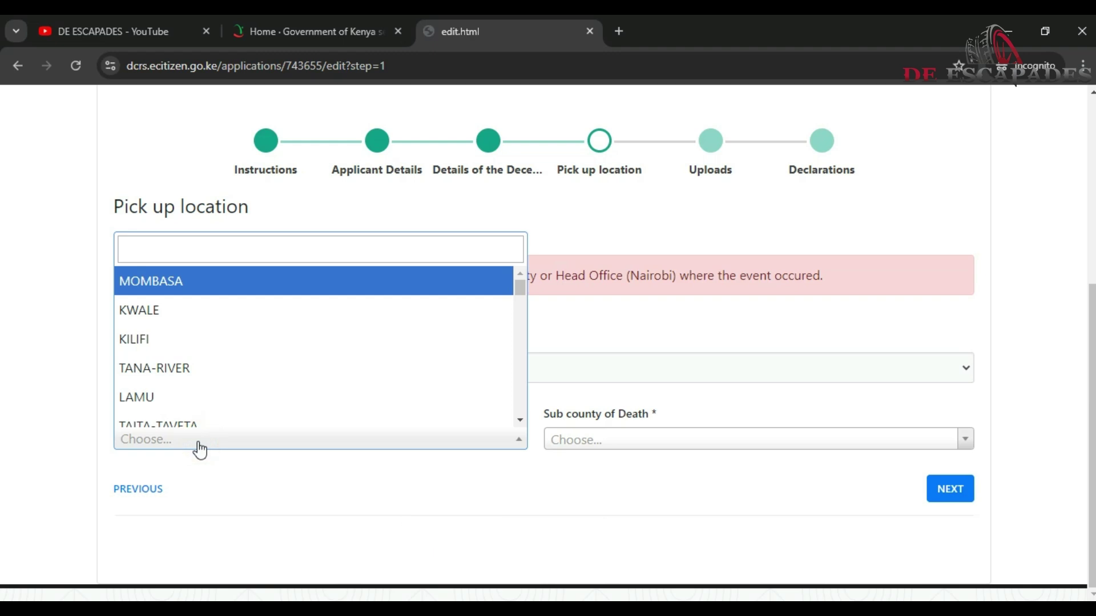
click(187, 322)
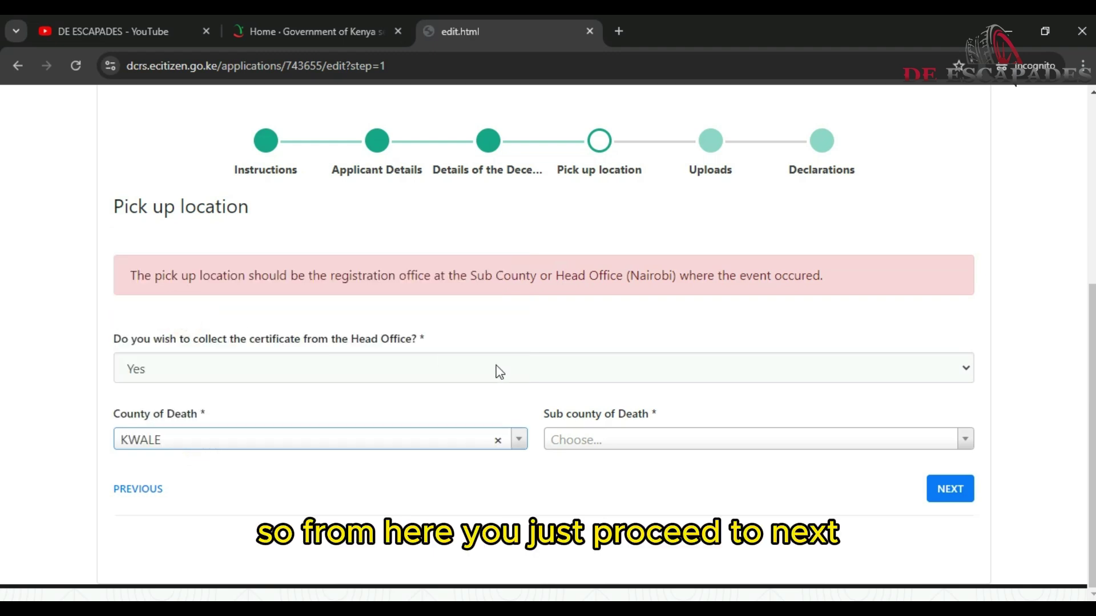
click(661, 442)
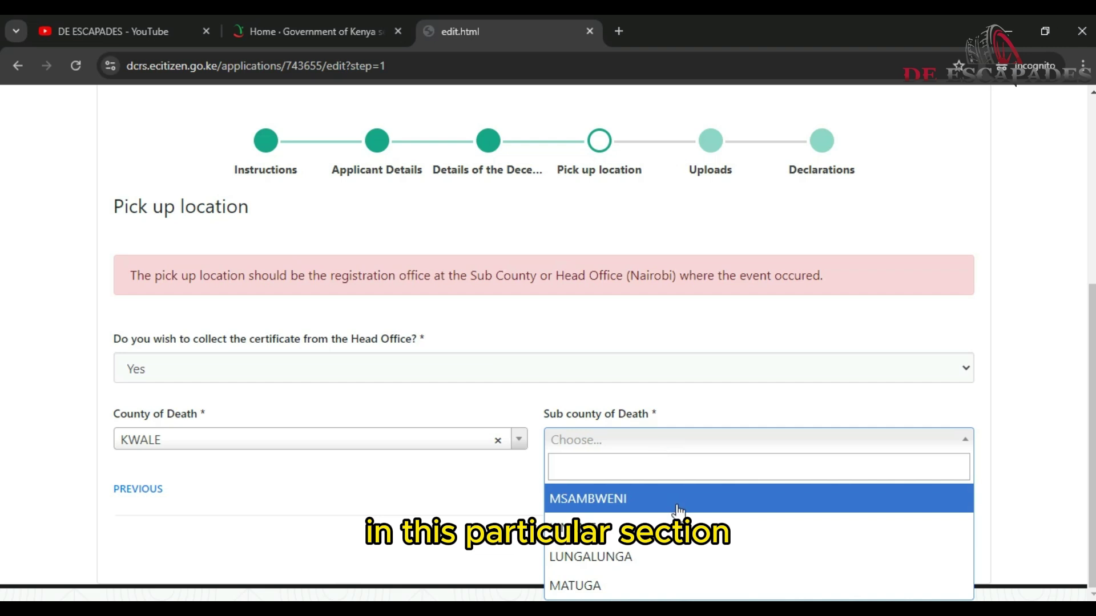
click(693, 558)
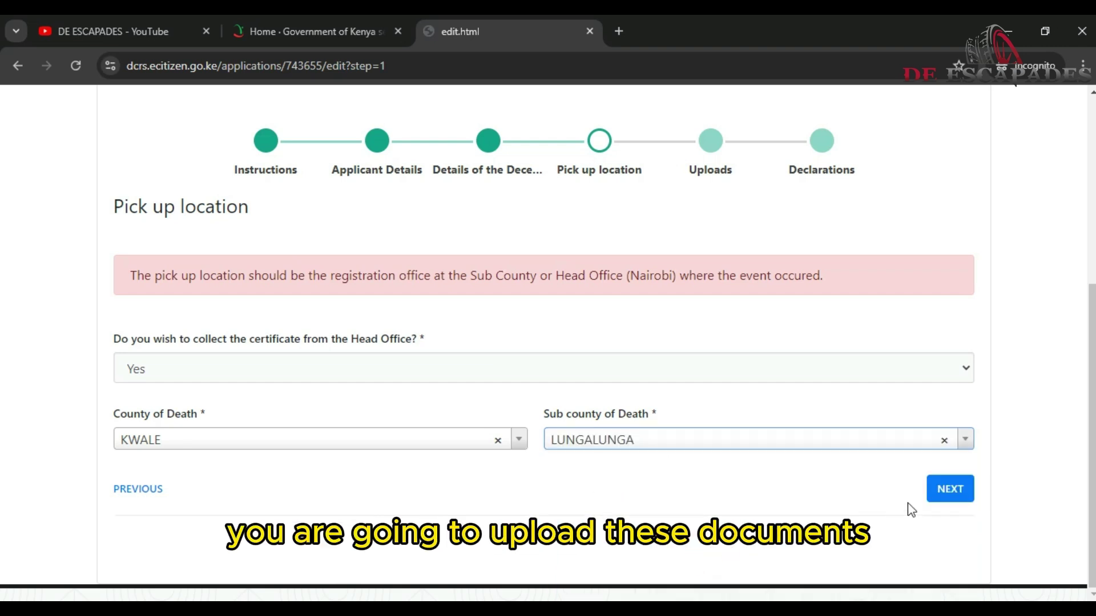
- Continue past the uploads section without attaching files and certify that the information in the form is correct
click(956, 497)
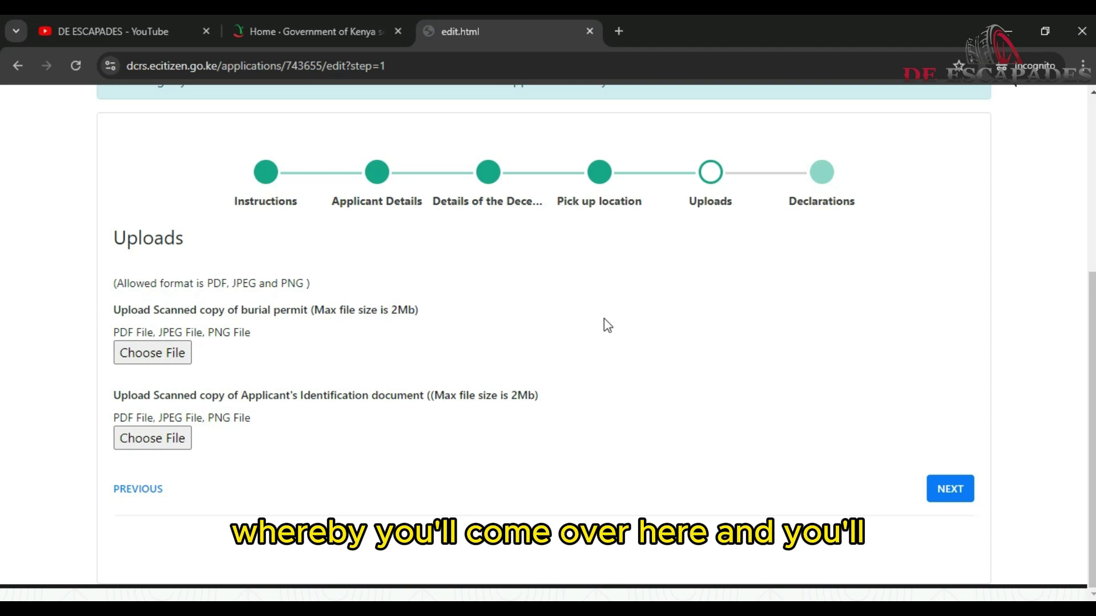
click(953, 489)
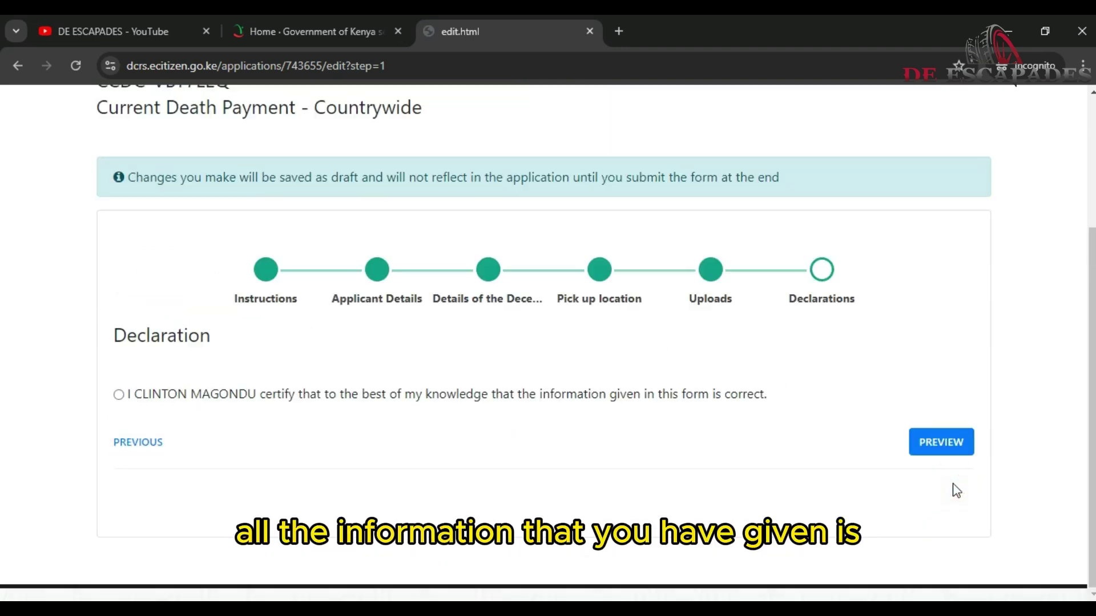
click(118, 397)
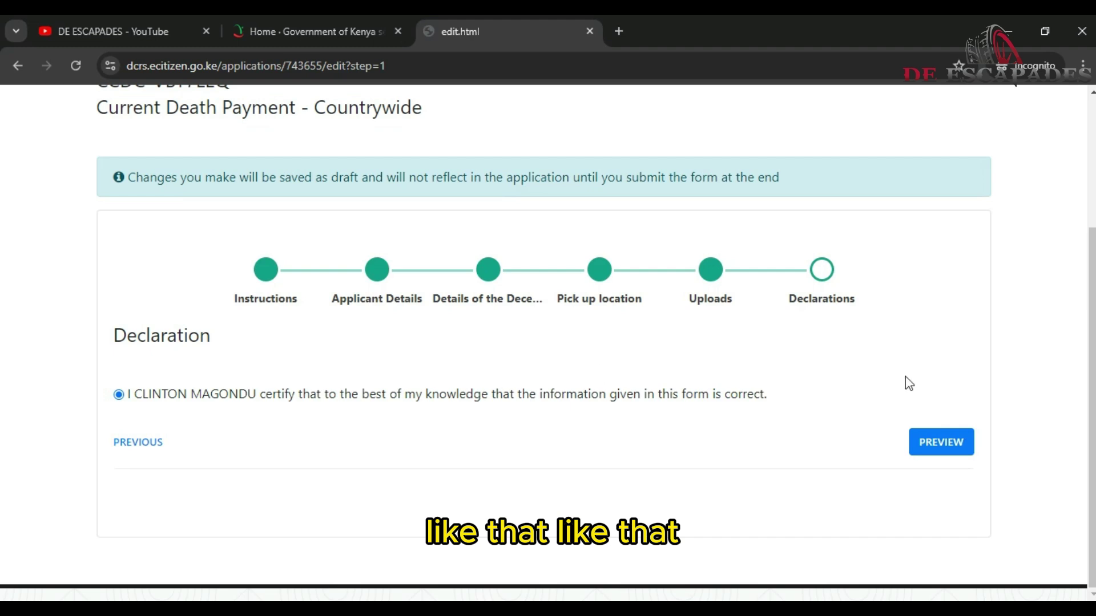
- Preview the whole application, review its sections through to the declaration, and complete it
click(947, 444)
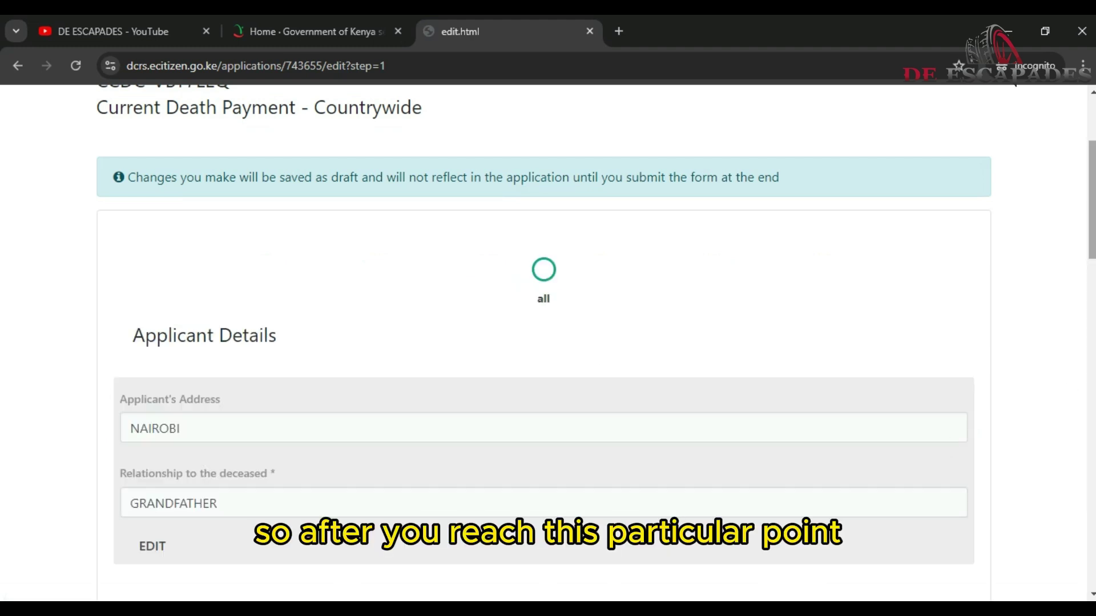
scroll(543, 342, down, 2)
scroll(543, 342, down, 9)
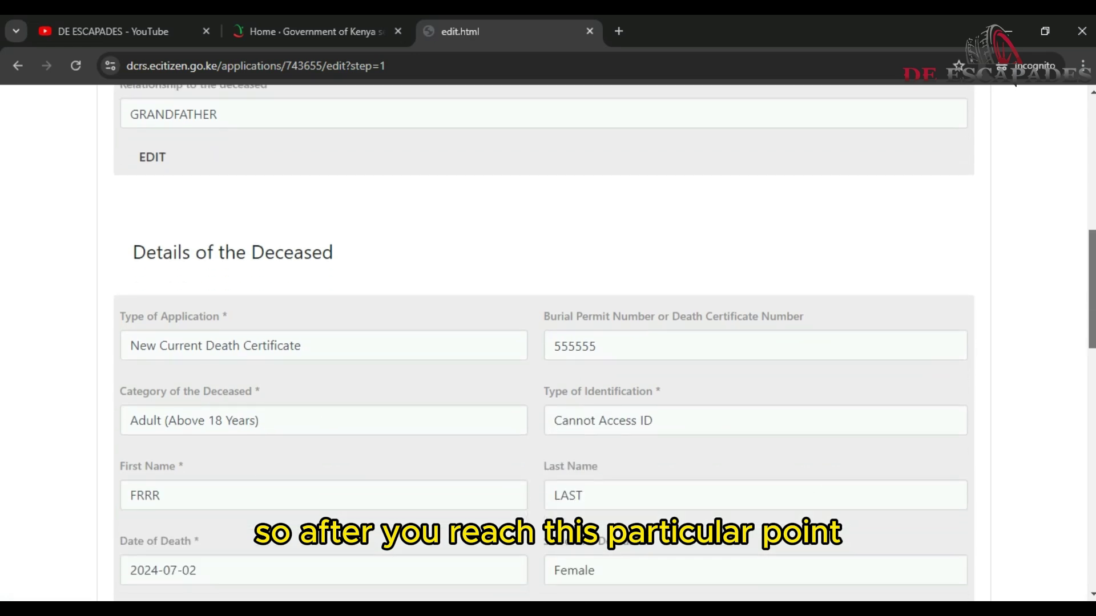
scroll(543, 342, down, 12)
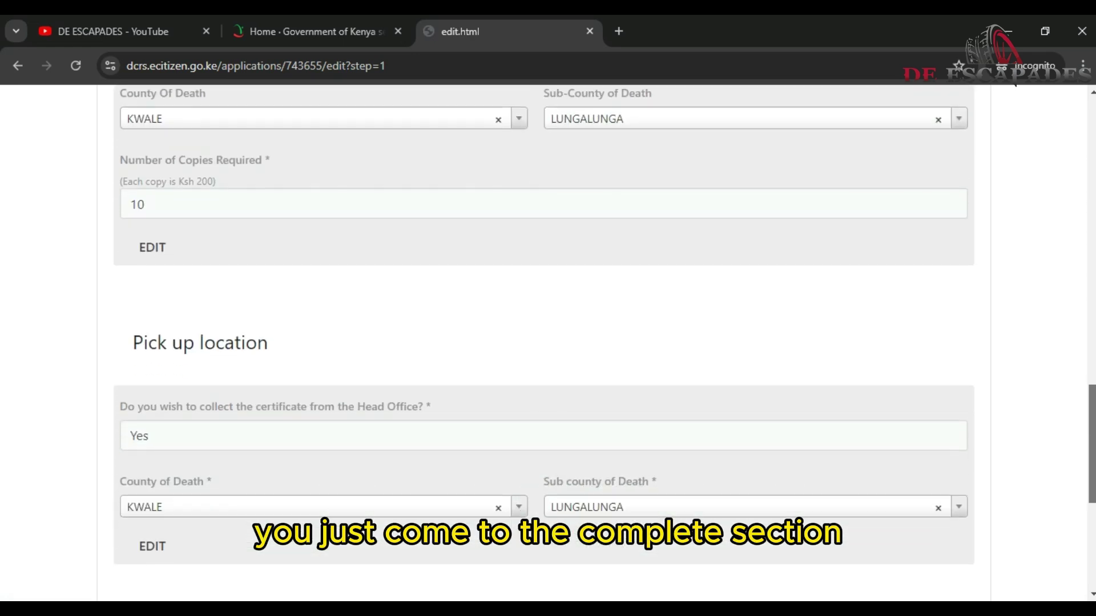
scroll(543, 342, down, 2)
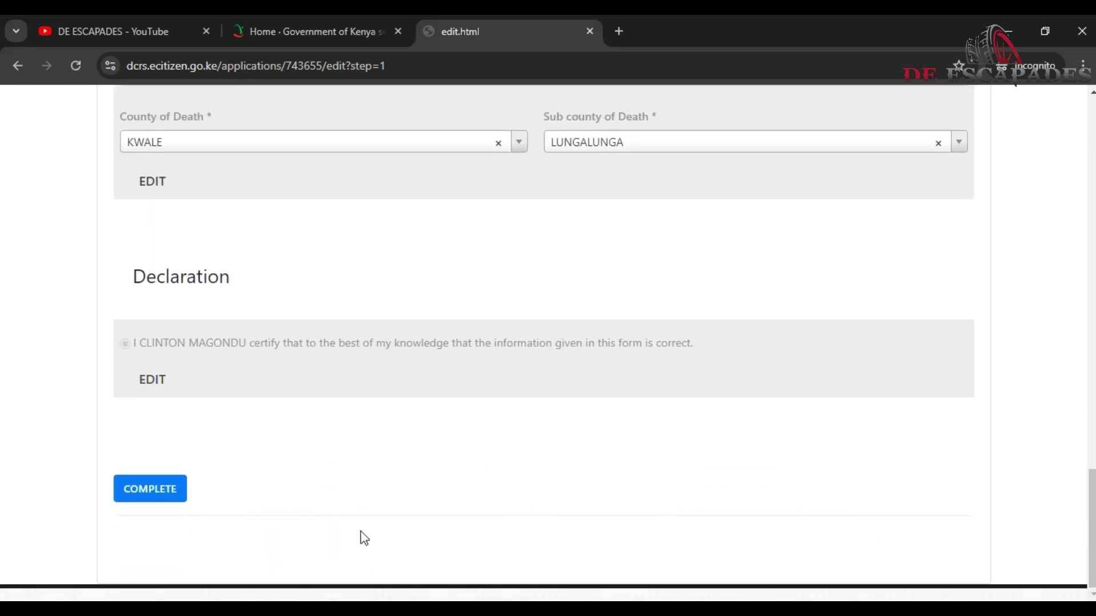
click(143, 502)
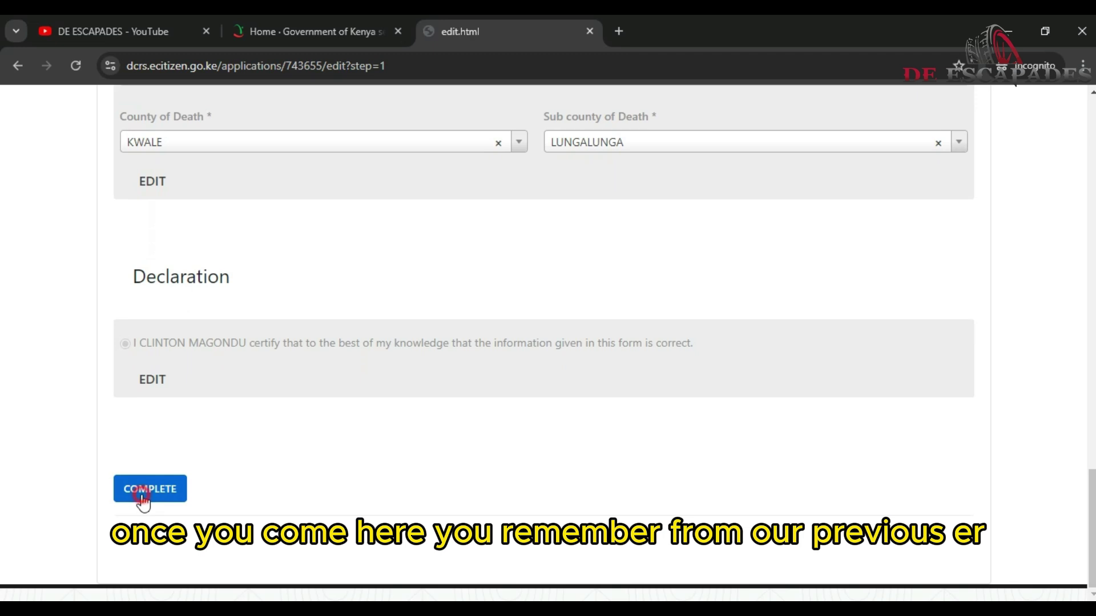